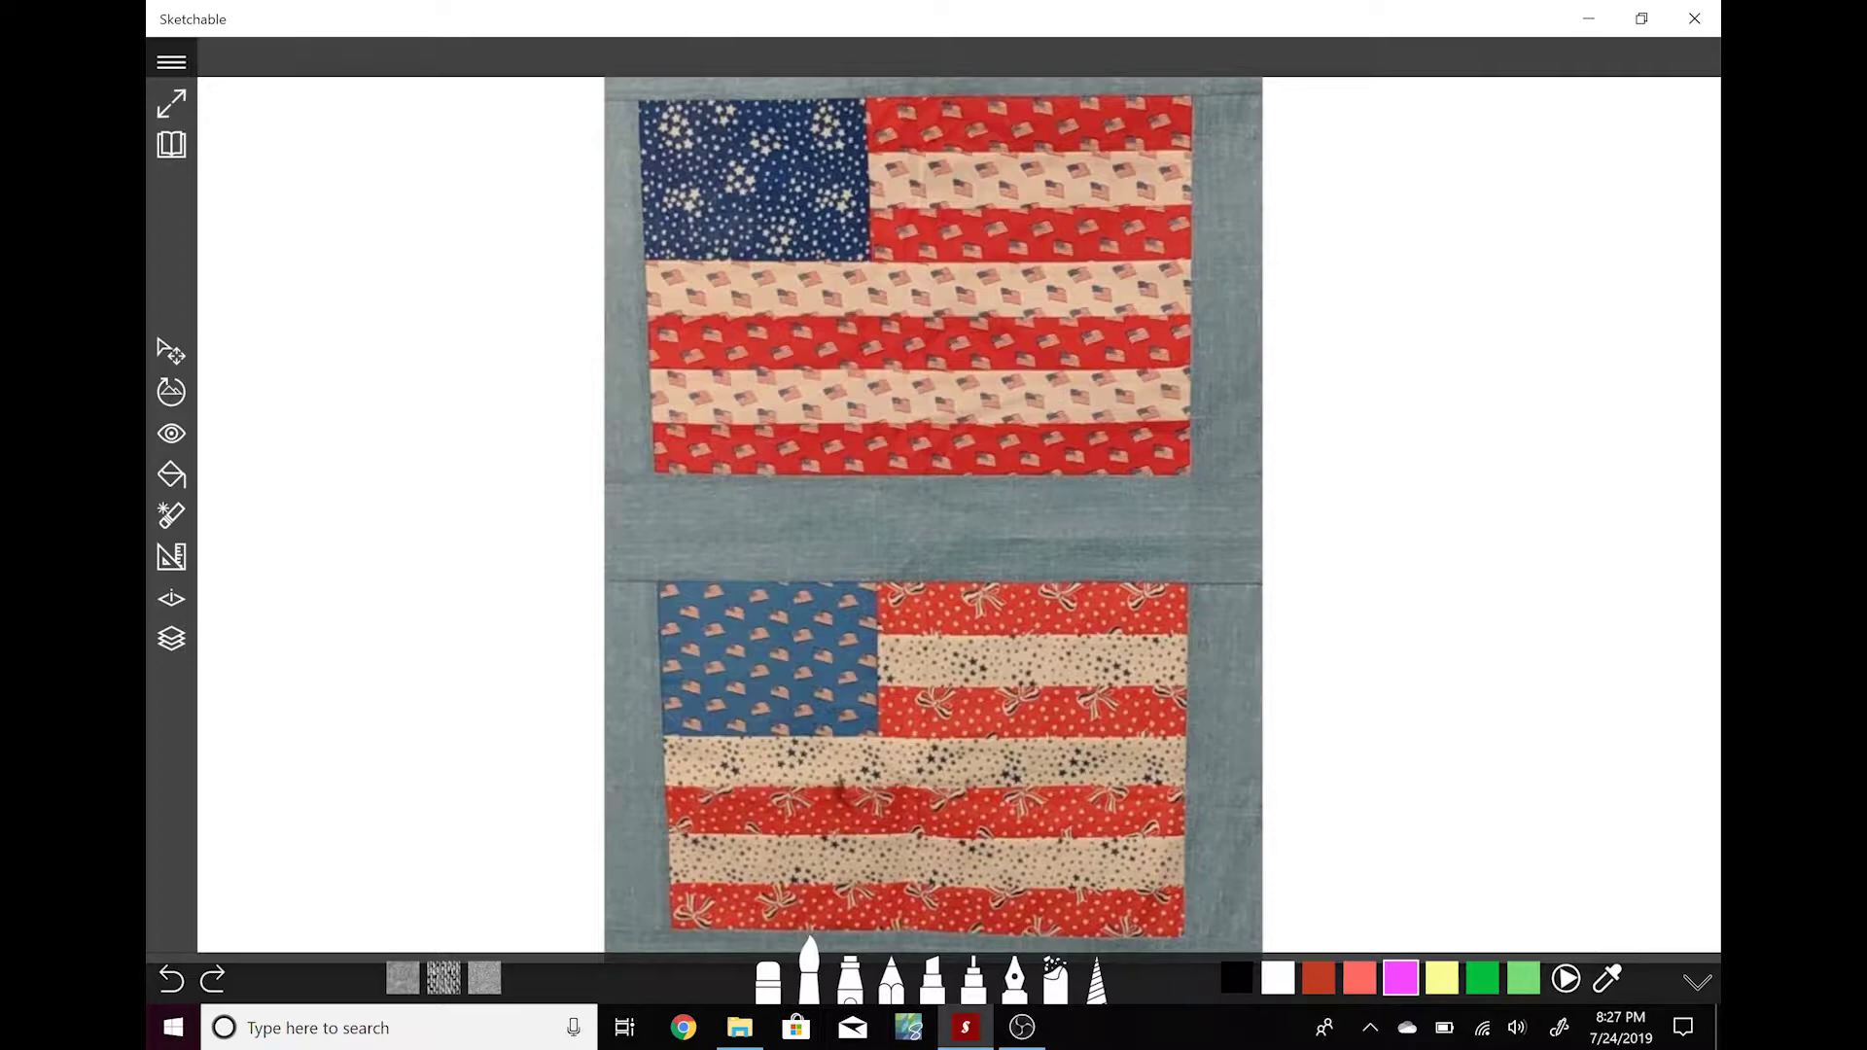
- Outline the upper flag's blue canton in magenta and draw two vertical strings of stars in the blank area beside the photo
{"action": "mouse_move", "coordinate": [639, 105]}
{"action": "left_mouse_down"}
{"action": "mouse_move", "coordinate": [643, 183]}
{"action": "mouse_move", "coordinate": [718, 263]}
{"action": "mouse_move", "coordinate": [862, 260]}
{"action": "mouse_move", "coordinate": [863, 103]}
{"action": "mouse_move", "coordinate": [639, 101]}
{"action": "left_mouse_up"}
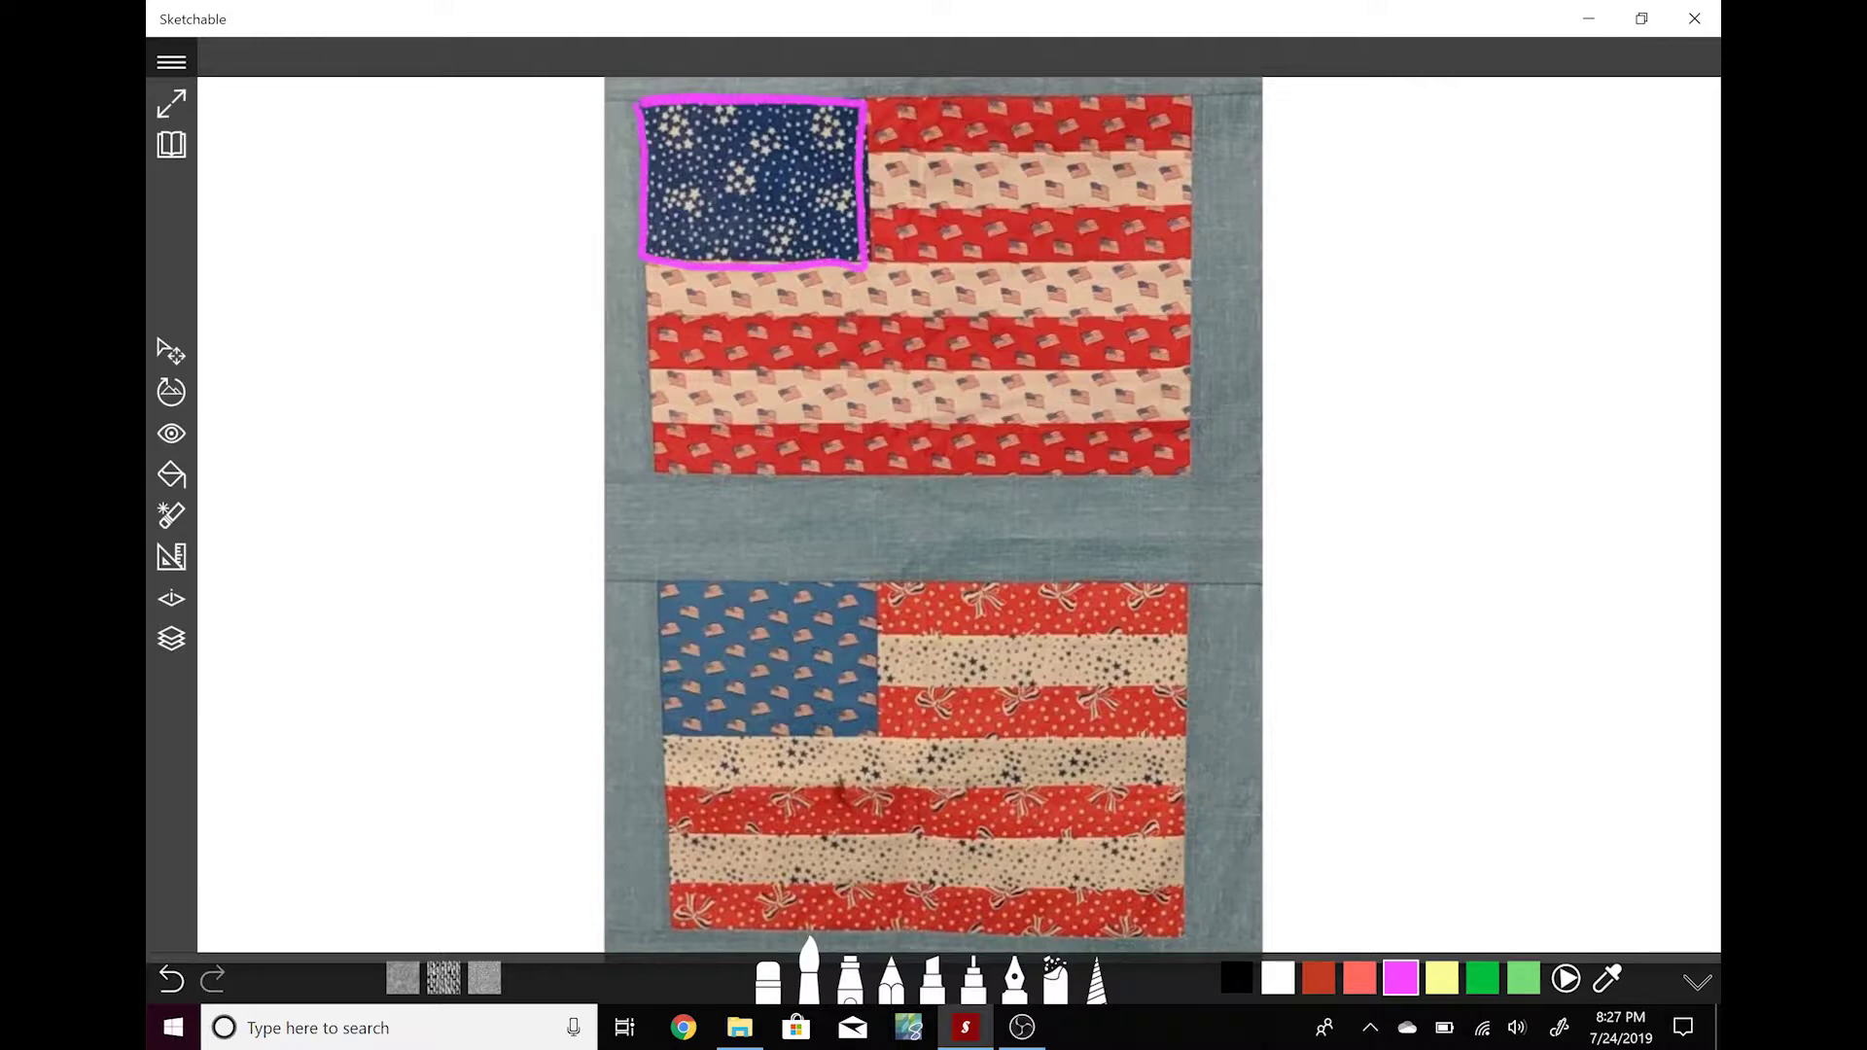
{"action": "mouse_move", "coordinate": [1341, 152]}
{"action": "left_mouse_down"}
{"action": "mouse_move", "coordinate": [1348, 237]}
{"action": "mouse_move", "coordinate": [1308, 239]}
{"action": "mouse_move", "coordinate": [1366, 243]}
{"action": "mouse_move", "coordinate": [1324, 211]}
{"action": "mouse_move", "coordinate": [1369, 284]}
{"action": "left_mouse_up"}
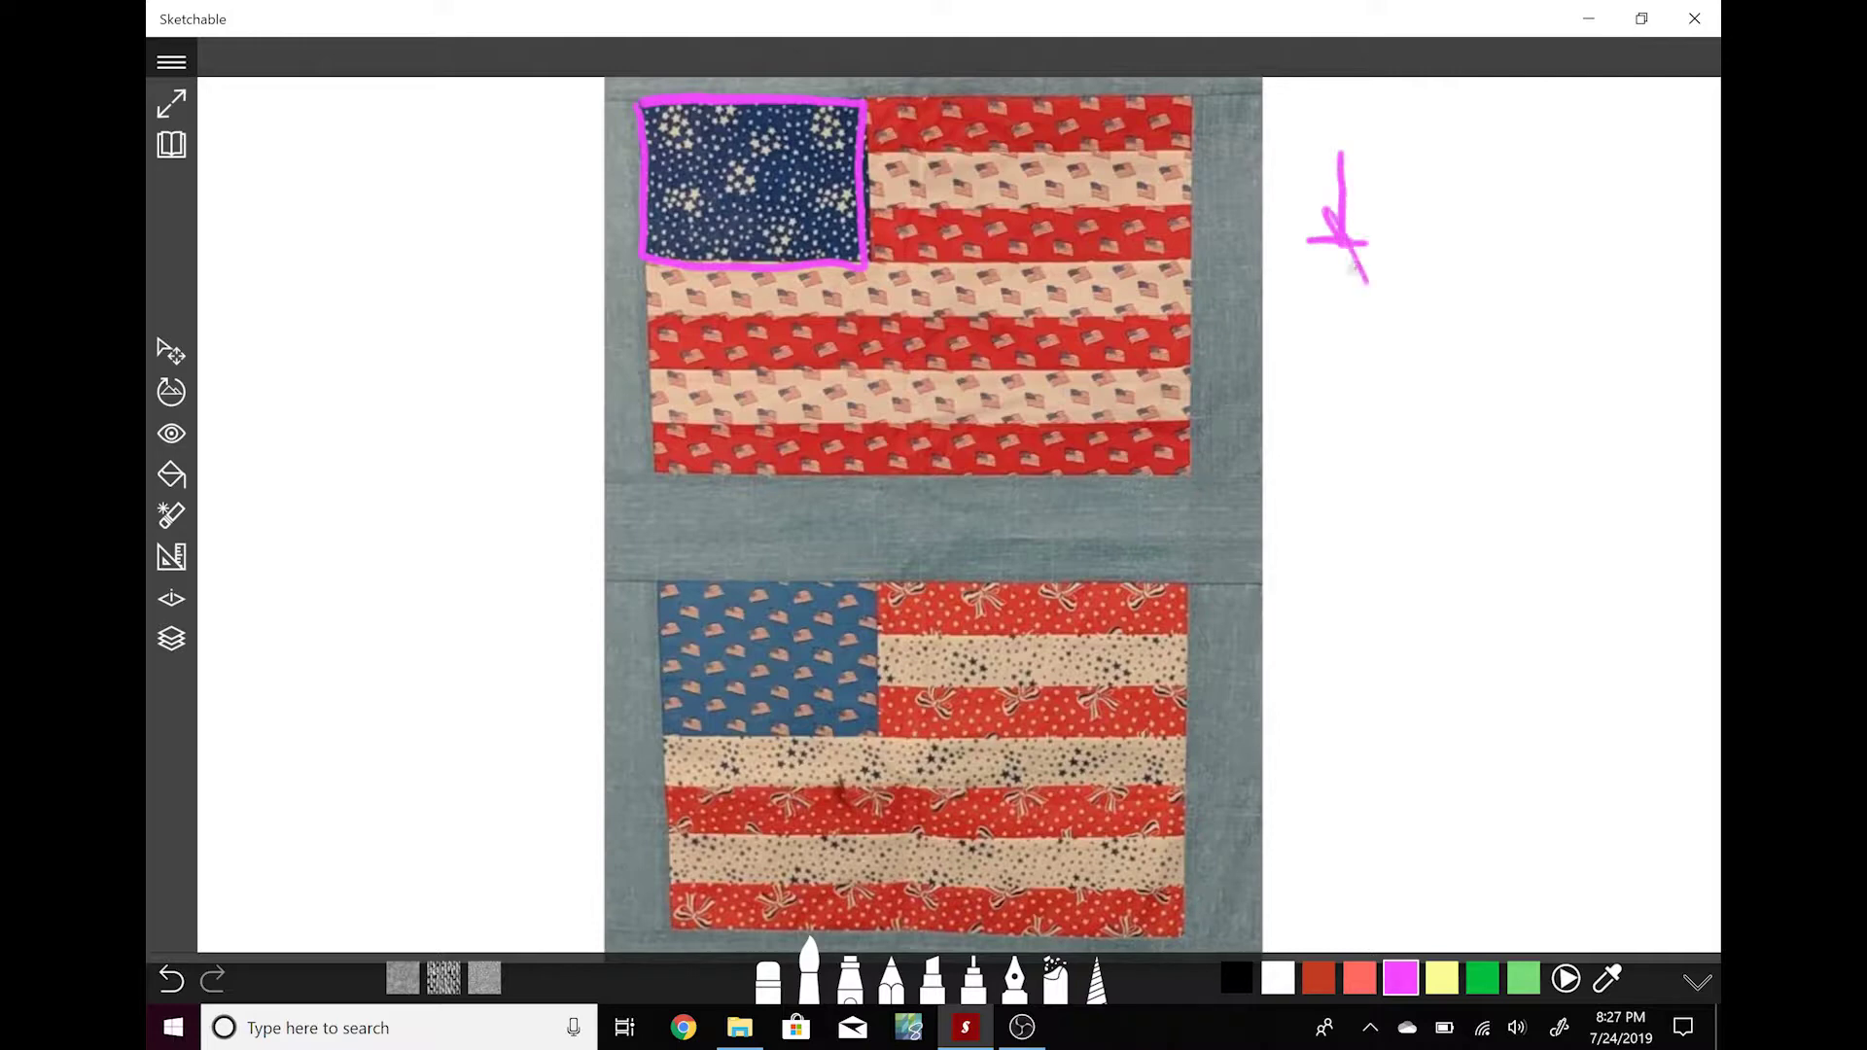
{"action": "mouse_move", "coordinate": [1364, 214]}
{"action": "left_mouse_down"}
{"action": "mouse_move", "coordinate": [1319, 270]}
{"action": "mouse_move", "coordinate": [1346, 282]}
{"action": "mouse_move", "coordinate": [1350, 347]}
{"action": "mouse_move", "coordinate": [1313, 356]}
{"action": "mouse_move", "coordinate": [1391, 352]}
{"action": "mouse_move", "coordinate": [1359, 354]}
{"action": "mouse_move", "coordinate": [1389, 352]}
{"action": "mouse_move", "coordinate": [1325, 394]}
{"action": "left_mouse_up"}
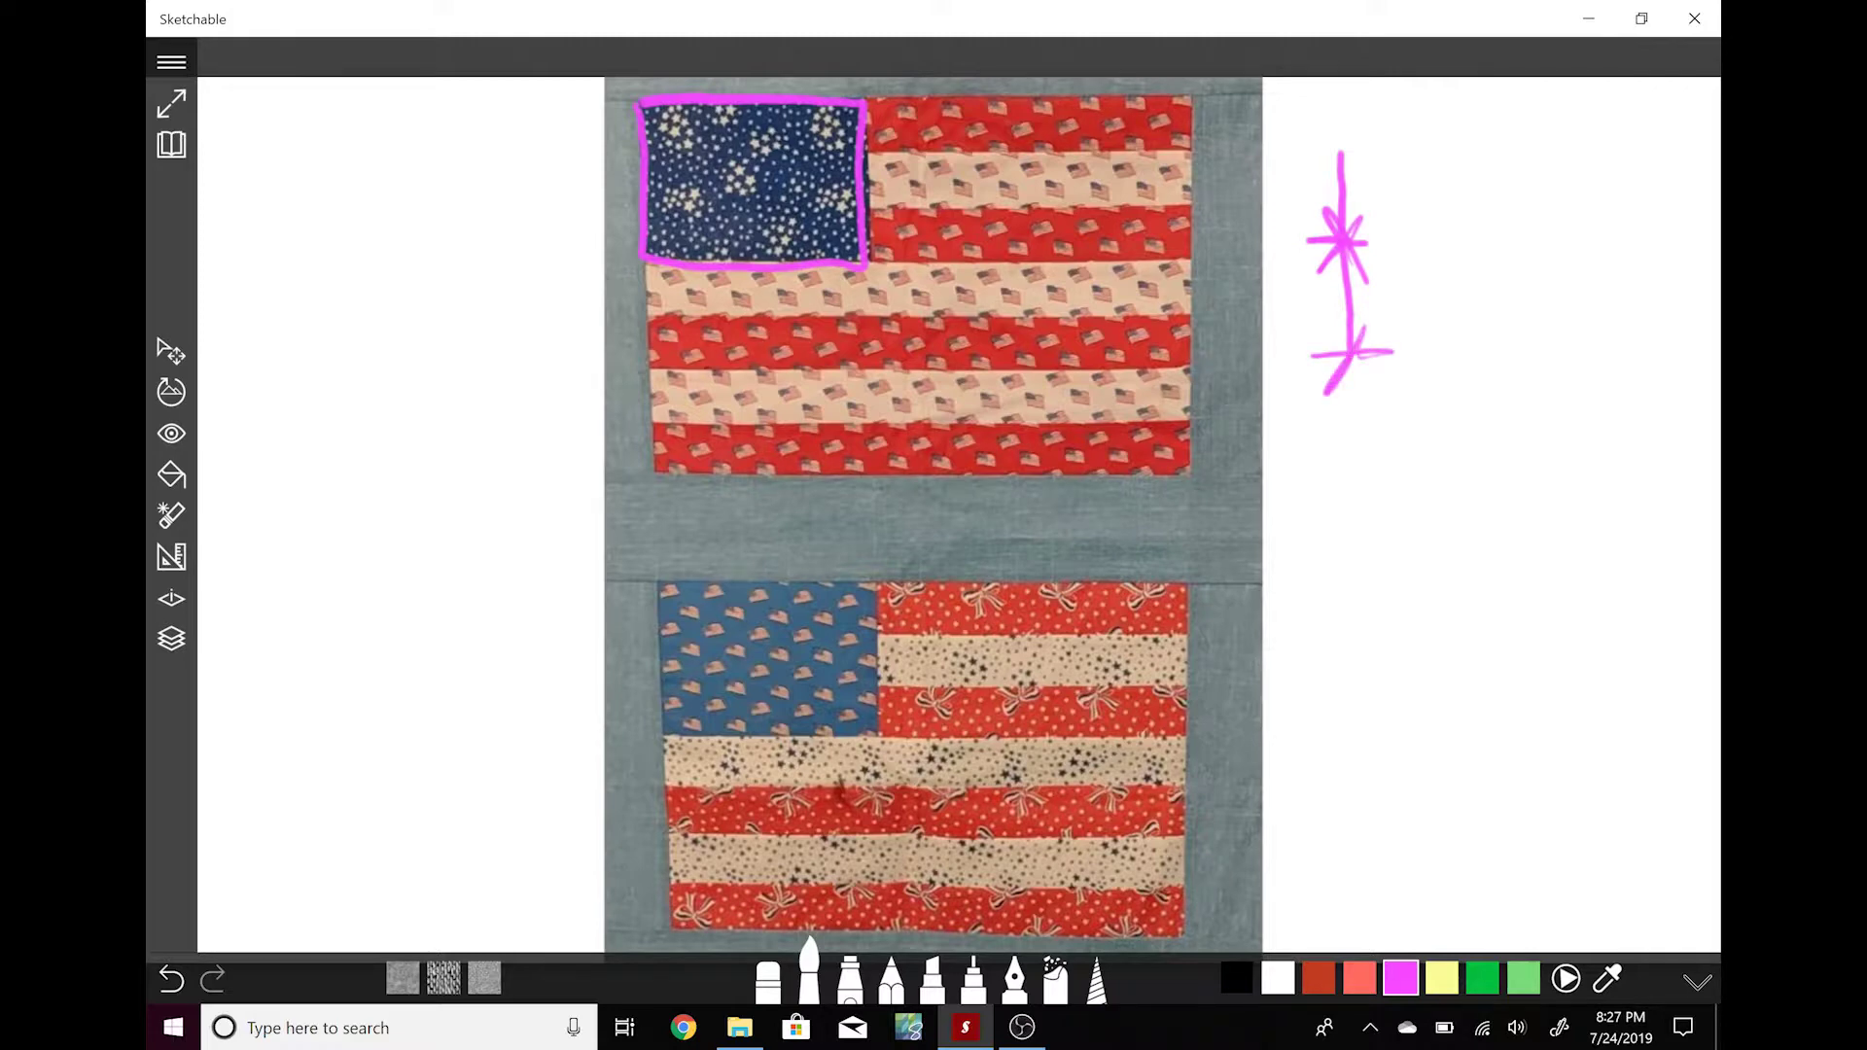
{"action": "mouse_move", "coordinate": [1320, 329]}
{"action": "left_mouse_down"}
{"action": "mouse_move", "coordinate": [1376, 387]}
{"action": "mouse_move", "coordinate": [1355, 458]}
{"action": "mouse_move", "coordinate": [1399, 455]}
{"action": "mouse_move", "coordinate": [1344, 497]}
{"action": "mouse_move", "coordinate": [1389, 431]}
{"action": "mouse_move", "coordinate": [1372, 554]}
{"action": "left_mouse_up"}
{"action": "mouse_move", "coordinate": [1415, 167]}
{"action": "left_mouse_down"}
{"action": "mouse_move", "coordinate": [1417, 278]}
{"action": "mouse_move", "coordinate": [1452, 280]}
{"action": "mouse_move", "coordinate": [1406, 319]}
{"action": "left_mouse_up"}
{"action": "mouse_move", "coordinate": [1387, 257]}
{"action": "left_mouse_down"}
{"action": "mouse_move", "coordinate": [1440, 307]}
{"action": "mouse_move", "coordinate": [1422, 387]}
{"action": "left_mouse_up"}
{"action": "mouse_move", "coordinate": [1400, 396]}
{"action": "left_mouse_down"}
{"action": "mouse_move", "coordinate": [1480, 378]}
{"action": "mouse_move", "coordinate": [1405, 418]}
{"action": "left_mouse_up"}
{"action": "mouse_move", "coordinate": [1396, 361]}
{"action": "left_mouse_down"}
{"action": "mouse_move", "coordinate": [1458, 403]}
{"action": "mouse_move", "coordinate": [1447, 517]}
{"action": "mouse_move", "coordinate": [1475, 505]}
{"action": "mouse_move", "coordinate": [1429, 548]}
{"action": "mouse_move", "coordinate": [1468, 533]}
{"action": "left_mouse_up"}
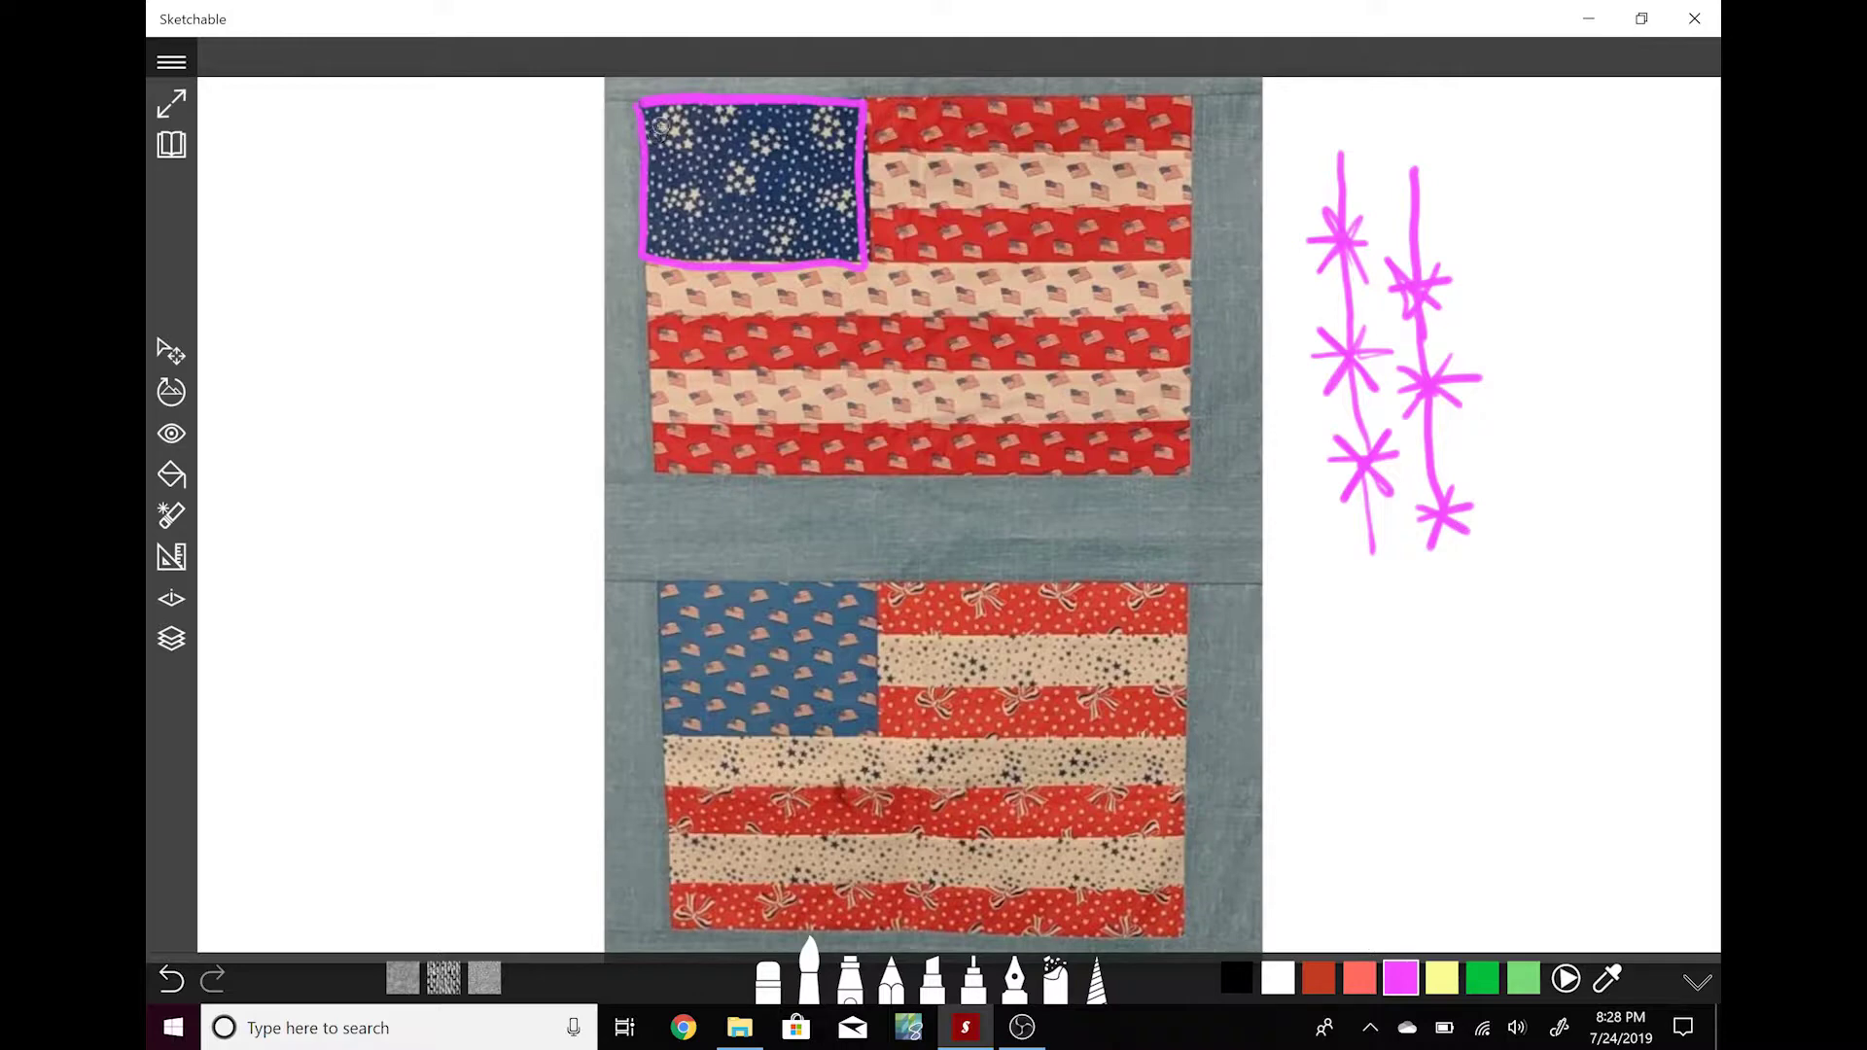
- Draw a magenta grid of four vertical and three horizontal lines inside the upper flag's blue canton
{"action": "mouse_move", "coordinate": [669, 107]}
{"action": "left_mouse_down"}
{"action": "mouse_move", "coordinate": [672, 251]}
{"action": "mouse_move", "coordinate": [719, 209]}
{"action": "mouse_move", "coordinate": [720, 261]}
{"action": "left_mouse_up"}
{"action": "mouse_move", "coordinate": [763, 112]}
{"action": "left_mouse_down"}
{"action": "mouse_move", "coordinate": [767, 261]}
{"action": "mouse_move", "coordinate": [809, 261]}
{"action": "left_mouse_up"}
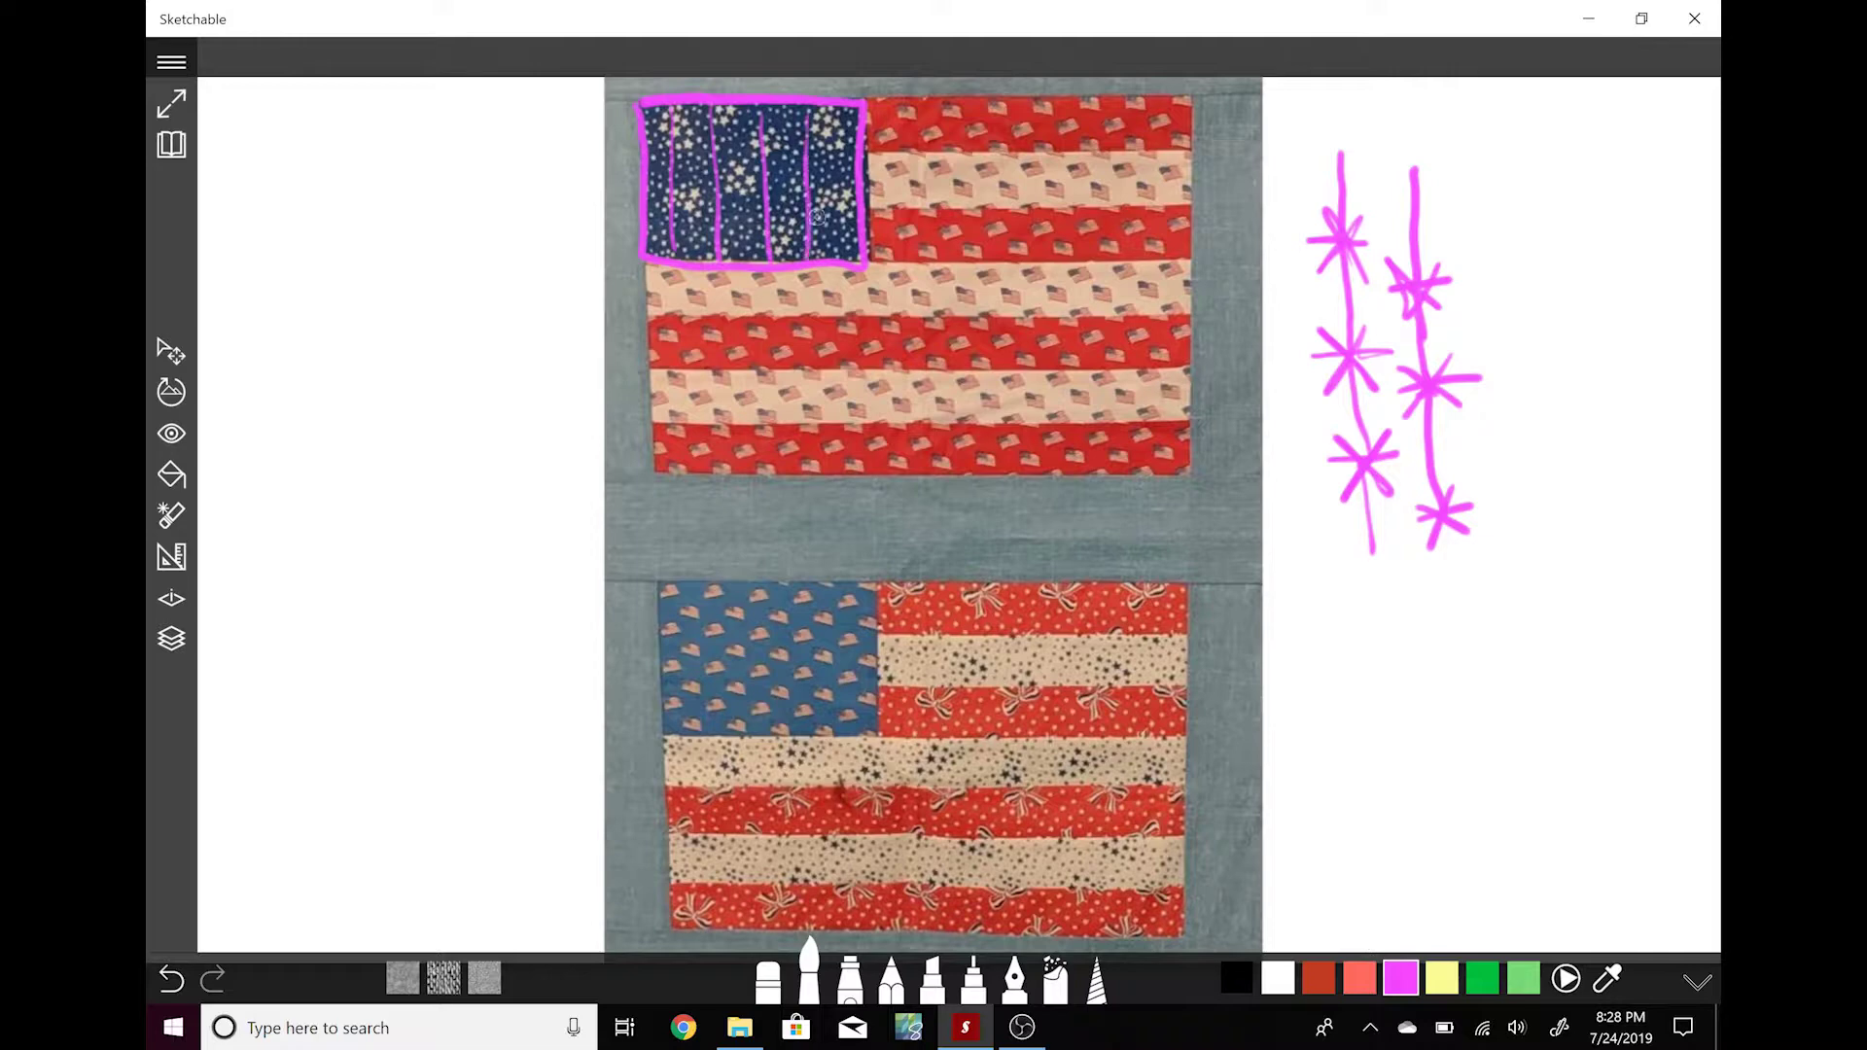
{"action": "left_click_drag", "start_coordinate": [646, 143], "coordinate": [862, 139]}
{"action": "left_click_drag", "start_coordinate": [646, 193], "coordinate": [859, 189]}
{"action": "left_click_drag", "start_coordinate": [642, 233], "coordinate": [862, 226]}
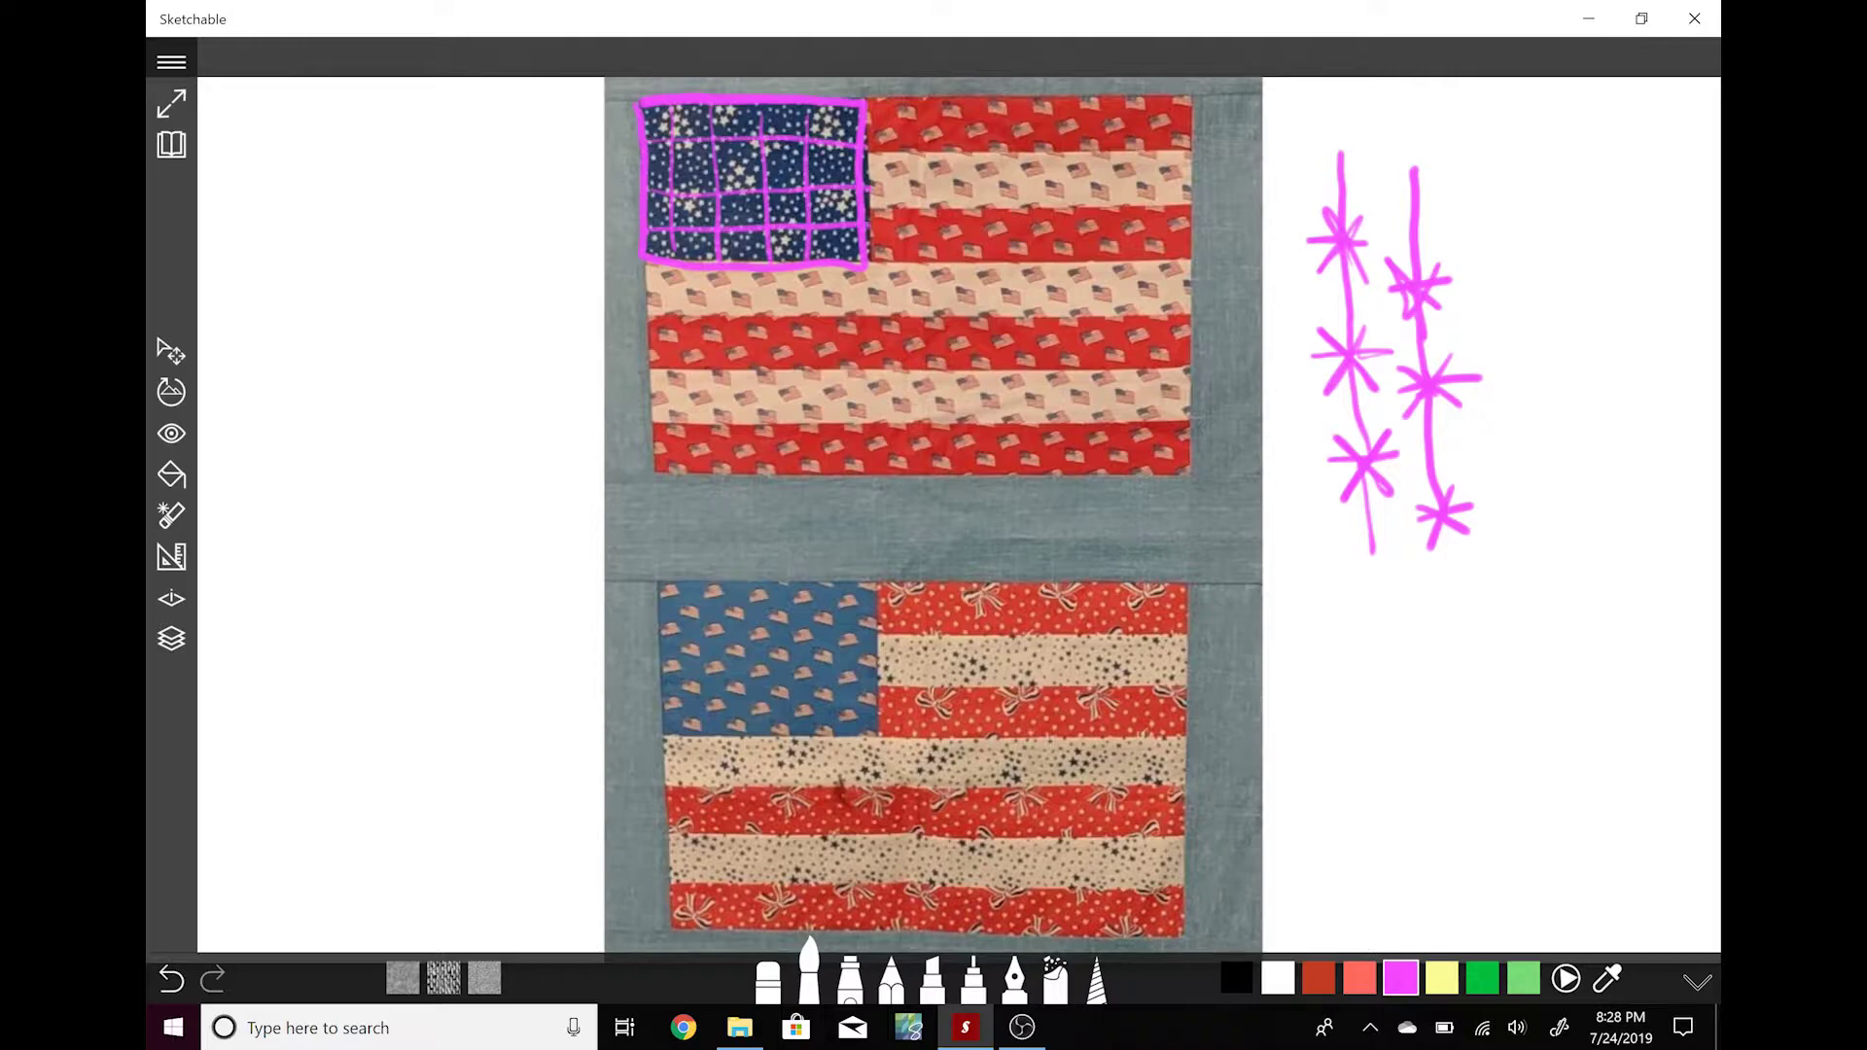
- Draw small loops down the first columns of the grid in the upper flag's canton
{"action": "left_click_drag", "start_coordinate": [665, 134], "coordinate": [663, 230]}
{"action": "mouse_move", "coordinate": [682, 143]}
{"action": "left_mouse_down"}
{"action": "mouse_move", "coordinate": [691, 161]}
{"action": "mouse_move", "coordinate": [696, 117]}
{"action": "left_mouse_up"}
{"action": "left_click_drag", "start_coordinate": [694, 201], "coordinate": [693, 240]}
{"action": "left_click_drag", "start_coordinate": [714, 135], "coordinate": [720, 222]}
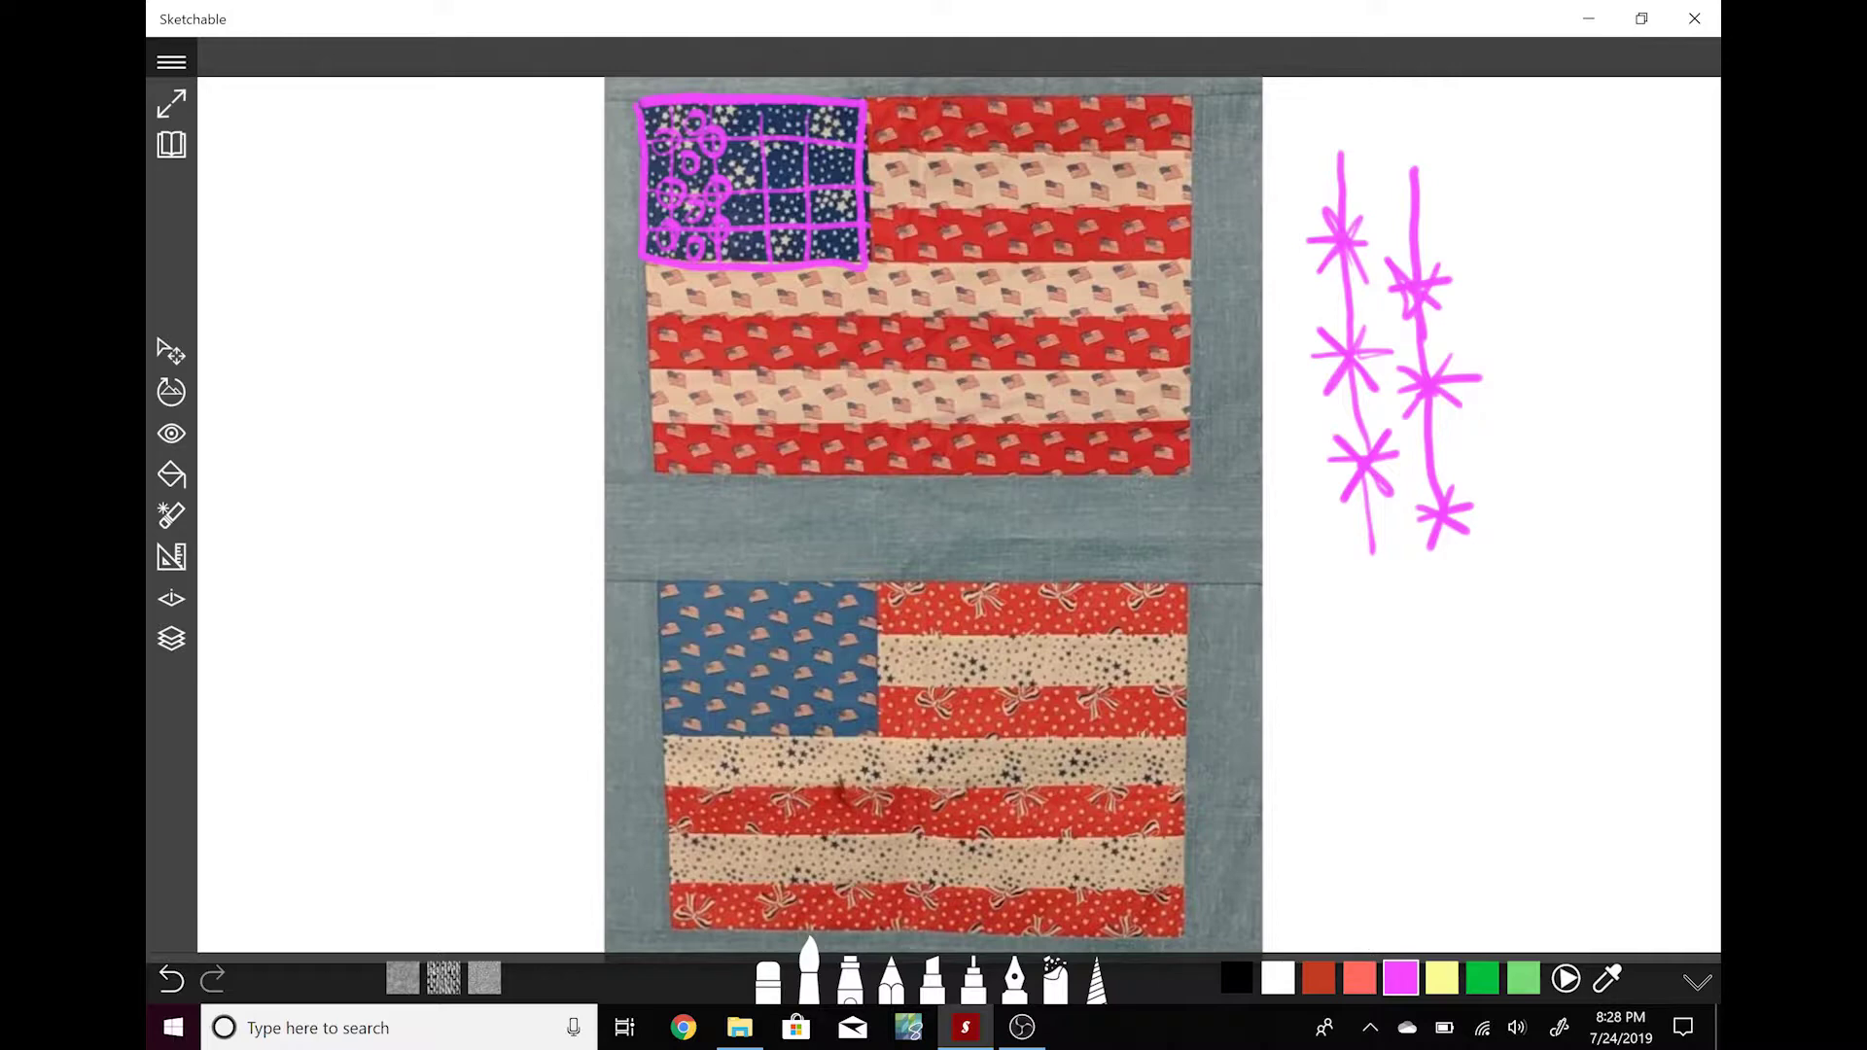
- Undo all the magenta strokes for the outline, star strings, grid and loops
{"action": "key", "text": "ctrl+z"}
{"action": "key", "text": "ctrl+z"}
{"action": "key", "text": "ctrl+z"}
{"action": "key", "text": "ctrl+z"}
{"action": "key", "text": "ctrl+z"}
{"action": "key", "text": "ctrl+z"}
{"action": "key", "text": "ctrl+z"}
{"action": "key", "text": "ctrl+z"}
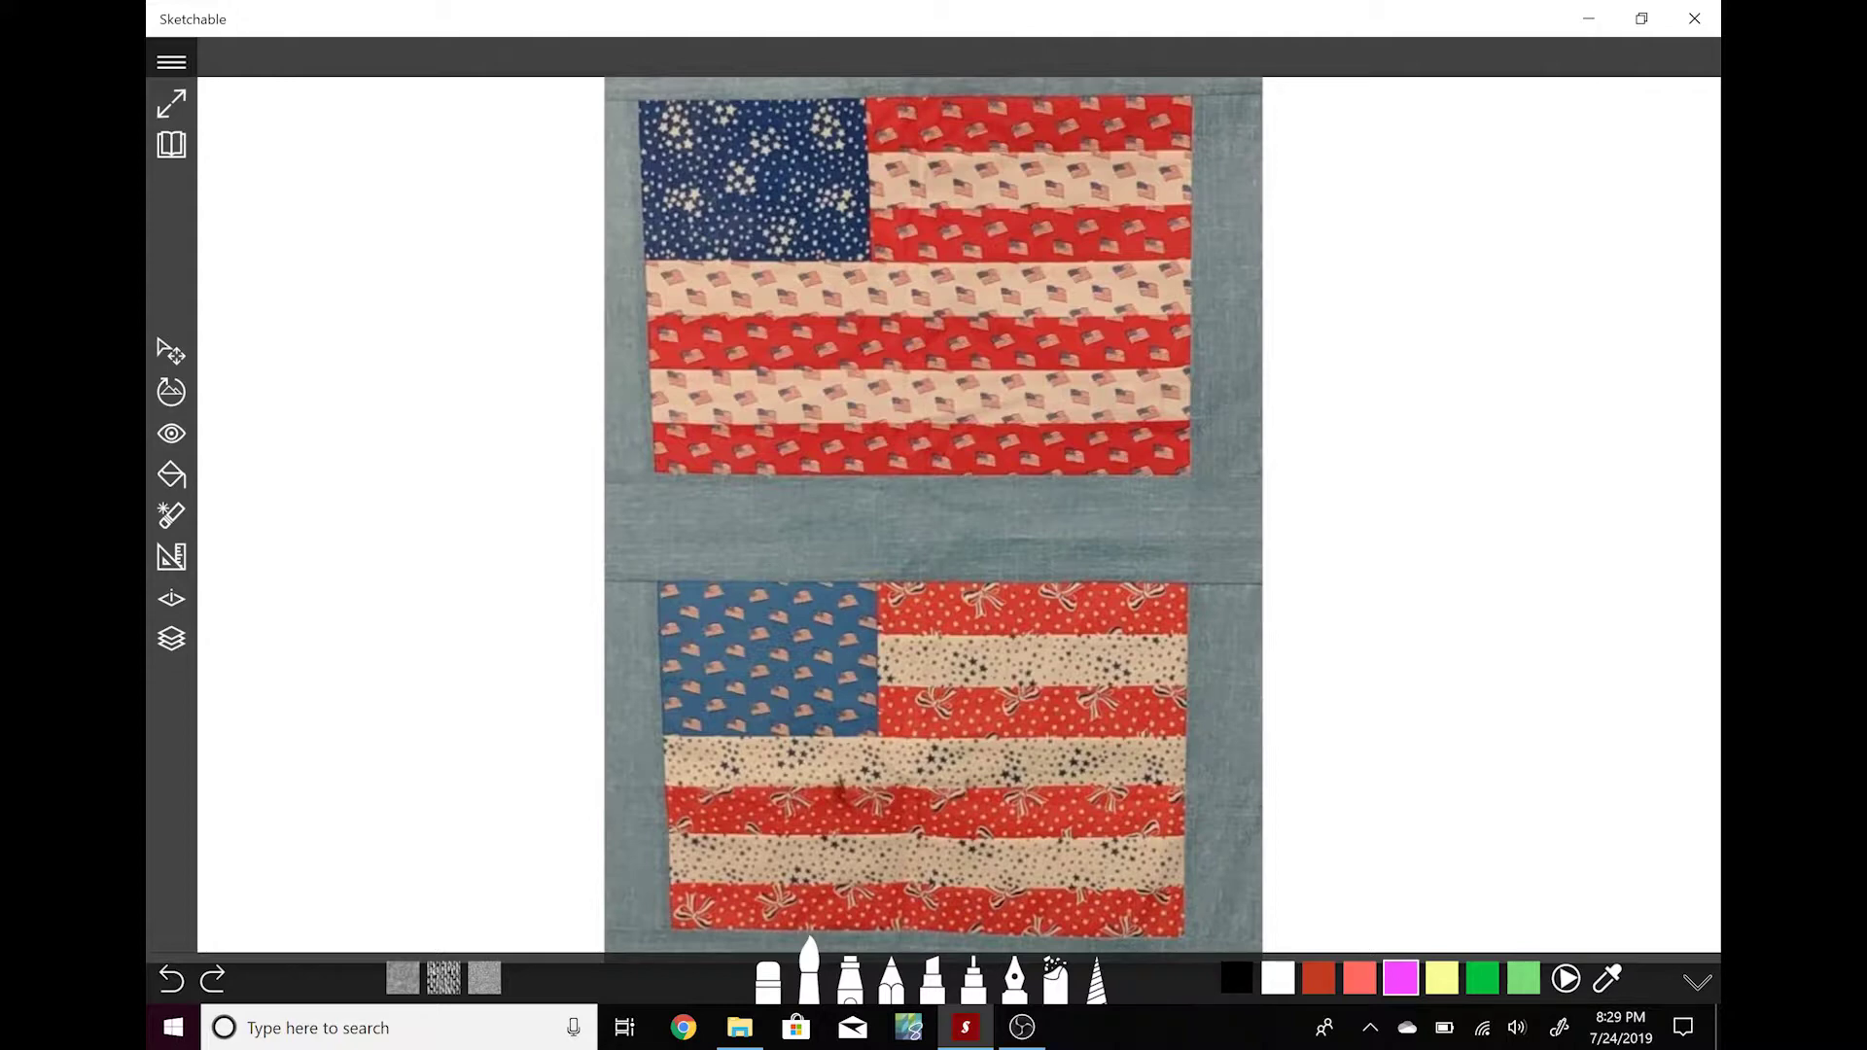
- Draw parallel horizontal magenta lines along the upper flag's first two short stripes
{"action": "mouse_move", "coordinate": [869, 114]}
{"action": "left_mouse_down"}
{"action": "mouse_move", "coordinate": [1188, 112]}
{"action": "mouse_move", "coordinate": [972, 133]}
{"action": "mouse_move", "coordinate": [1186, 137]}
{"action": "left_mouse_up"}
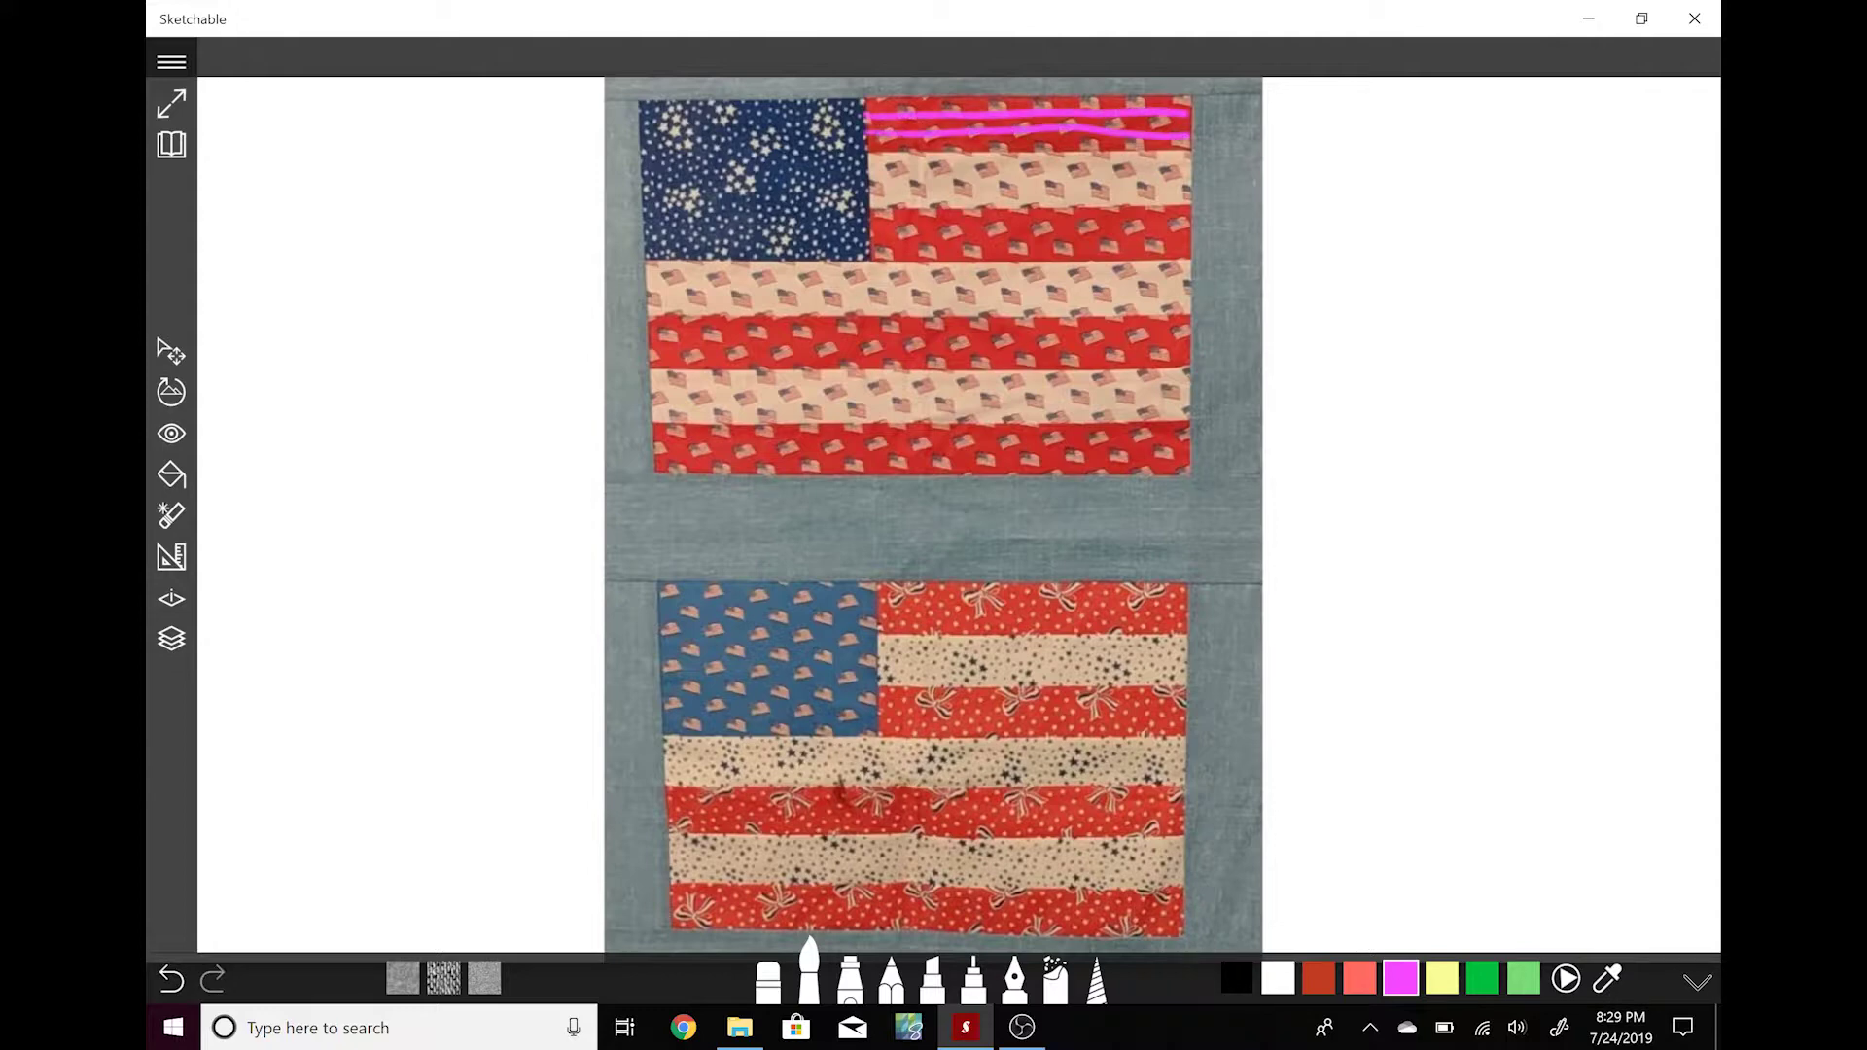
{"action": "left_click_drag", "start_coordinate": [866, 148], "coordinate": [1188, 149]}
{"action": "left_click_drag", "start_coordinate": [871, 178], "coordinate": [1192, 166]}
{"action": "left_click_drag", "start_coordinate": [881, 198], "coordinate": [1206, 203]}
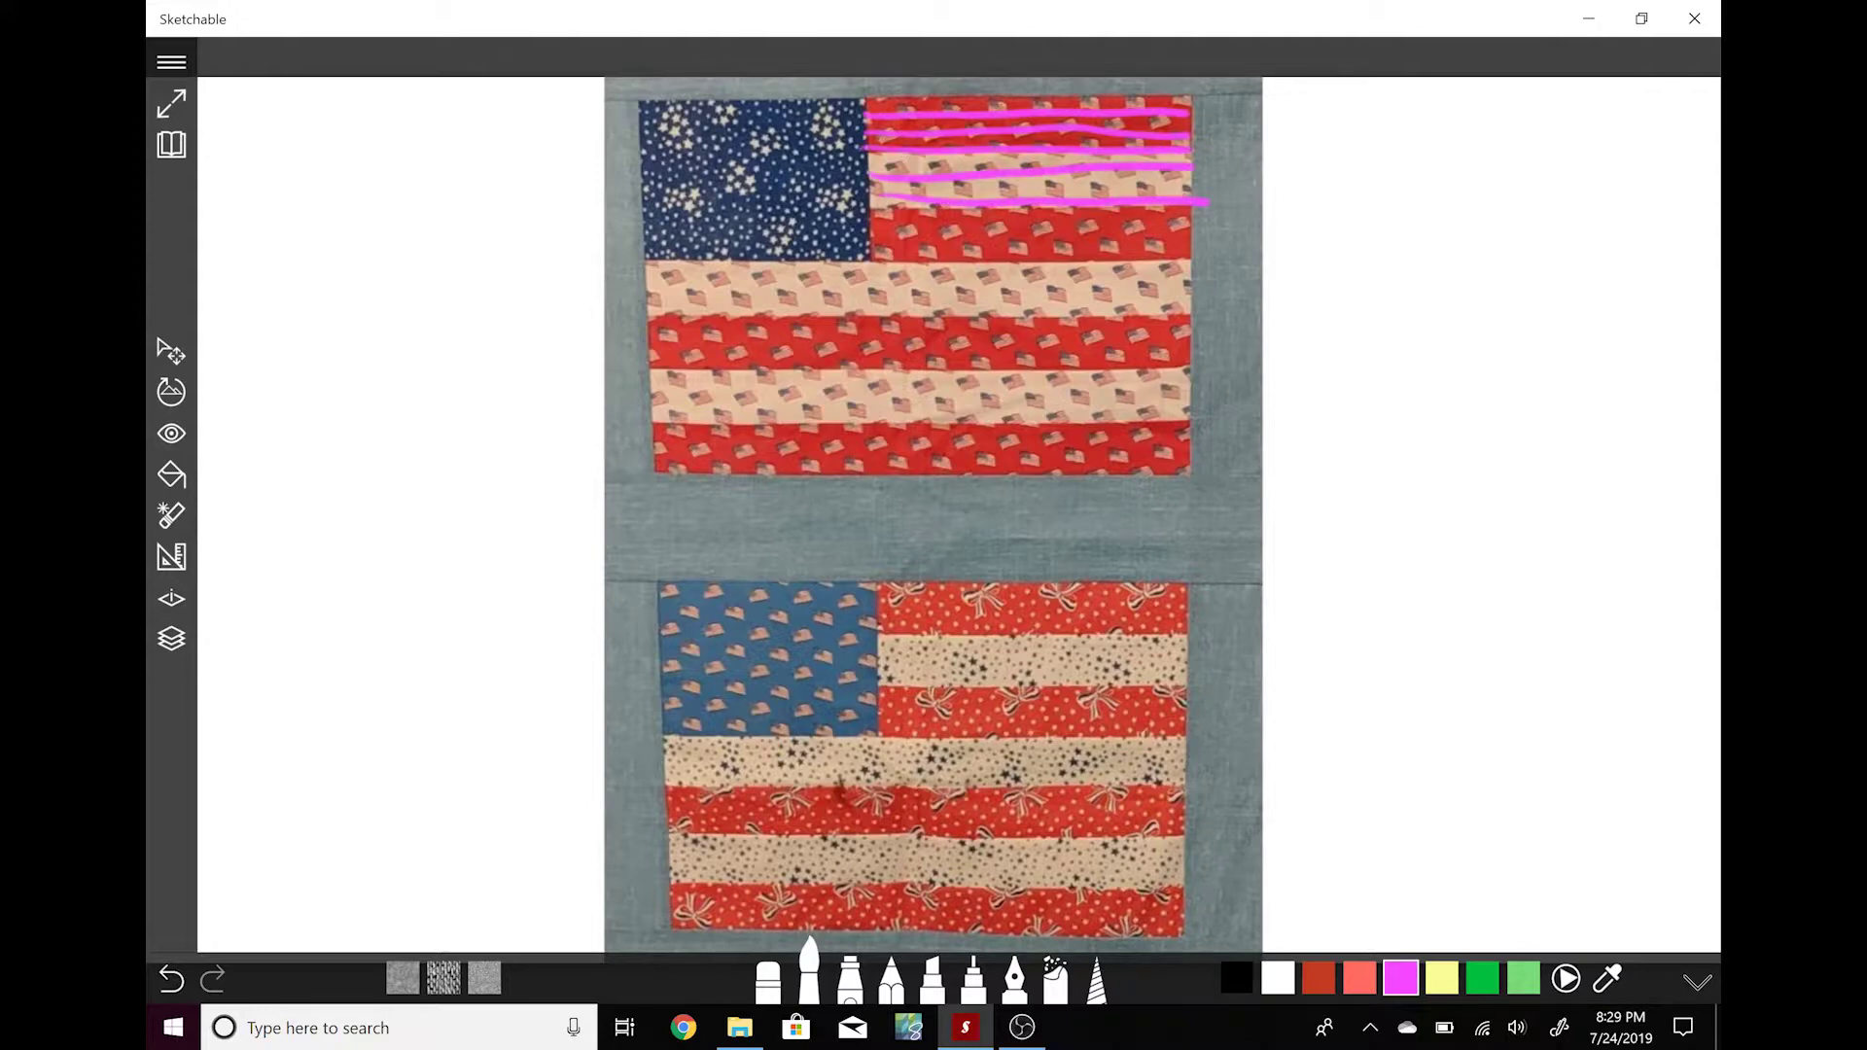
- Draw vertical strings of small stars inside the upper flag's blue canton
{"action": "mouse_move", "coordinate": [657, 99]}
{"action": "left_mouse_down"}
{"action": "mouse_move", "coordinate": [662, 145]}
{"action": "mouse_move", "coordinate": [688, 139]}
{"action": "mouse_move", "coordinate": [654, 151]}
{"action": "mouse_move", "coordinate": [650, 201]}
{"action": "mouse_move", "coordinate": [692, 201]}
{"action": "mouse_move", "coordinate": [645, 217]}
{"action": "left_mouse_up"}
{"action": "mouse_move", "coordinate": [642, 190]}
{"action": "left_mouse_down"}
{"action": "mouse_move", "coordinate": [667, 215]}
{"action": "mouse_move", "coordinate": [661, 256]}
{"action": "left_mouse_up"}
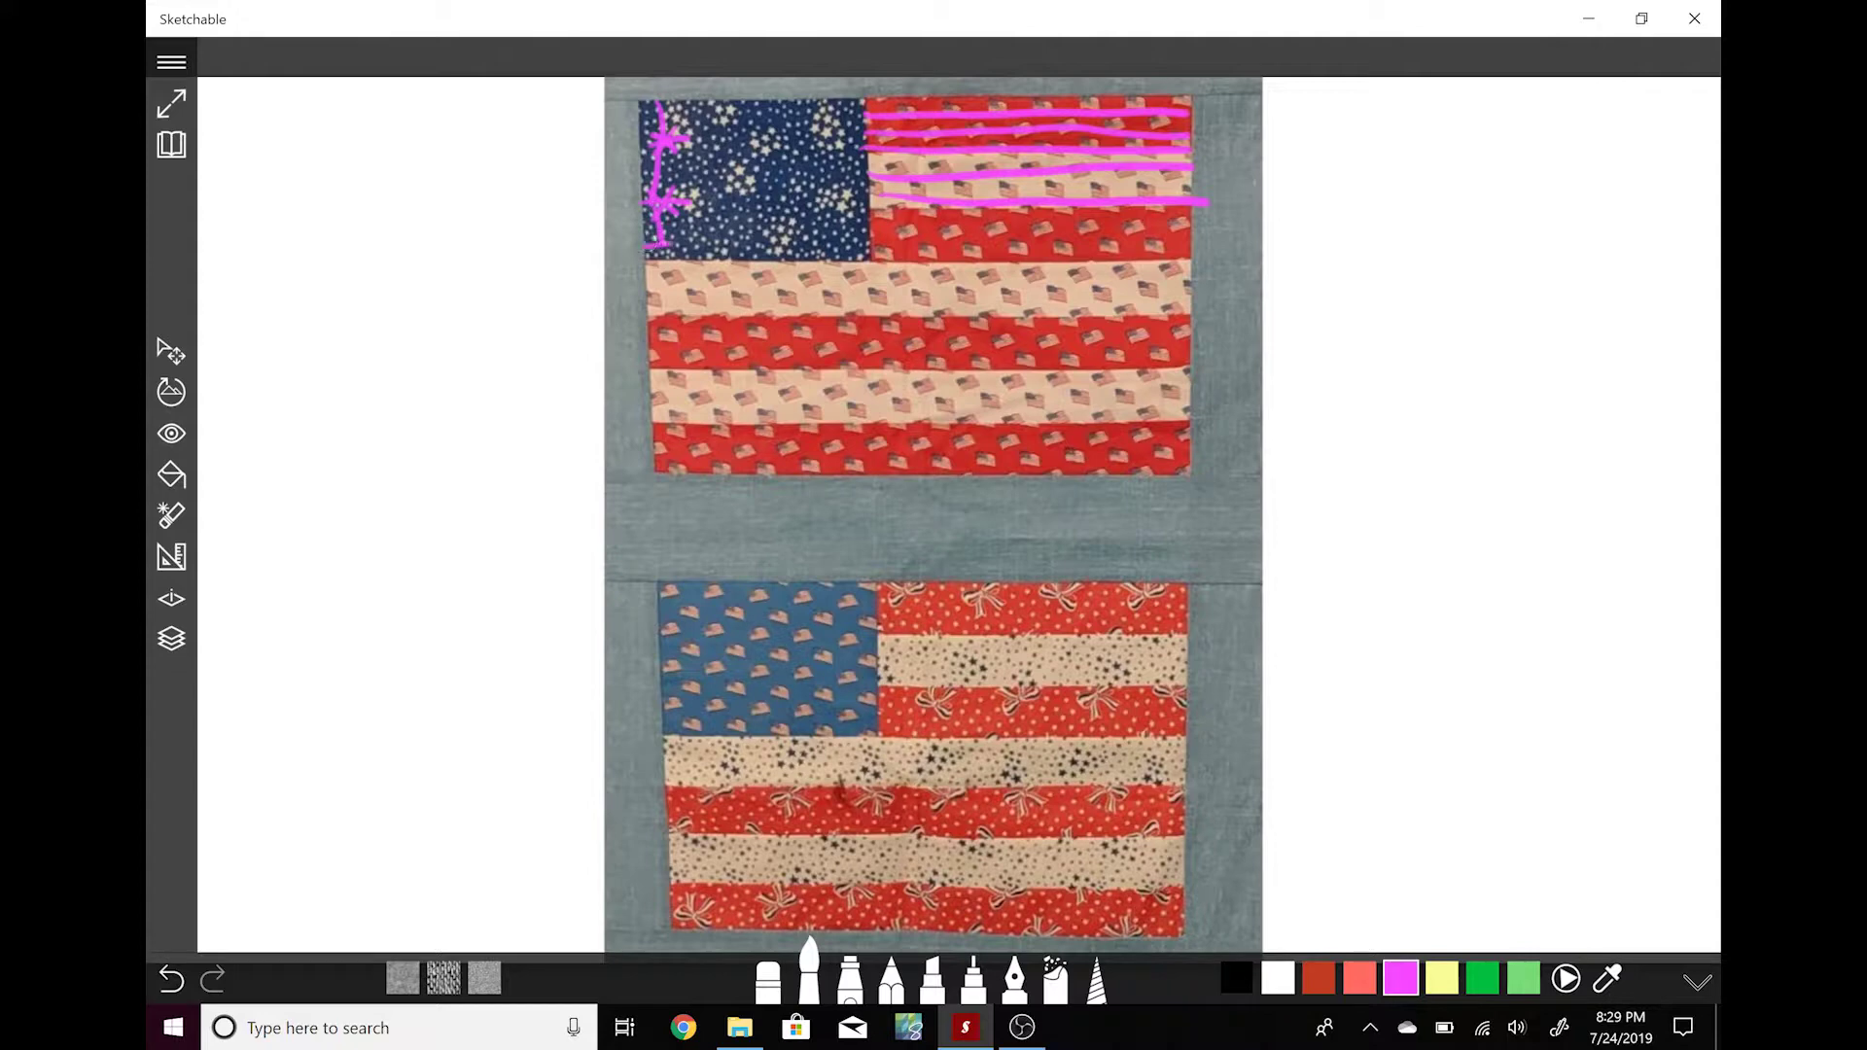
{"action": "mouse_move", "coordinate": [711, 102]}
{"action": "left_mouse_down"}
{"action": "mouse_move", "coordinate": [731, 107]}
{"action": "mouse_move", "coordinate": [708, 177]}
{"action": "mouse_move", "coordinate": [725, 167]}
{"action": "mouse_move", "coordinate": [692, 183]}
{"action": "left_mouse_up"}
- Undo the horizontal stripe lines and the star strings on the upper flag
{"action": "key", "text": "ctrl+z"}
{"action": "key", "text": "ctrl+z"}
{"action": "key", "text": "ctrl+z"}
{"action": "key", "text": "ctrl+z"}
{"action": "key", "text": "ctrl+z"}
{"action": "key", "text": "ctrl+z"}
{"action": "key", "text": "ctrl+z"}
{"action": "key", "text": "ctrl+z"}
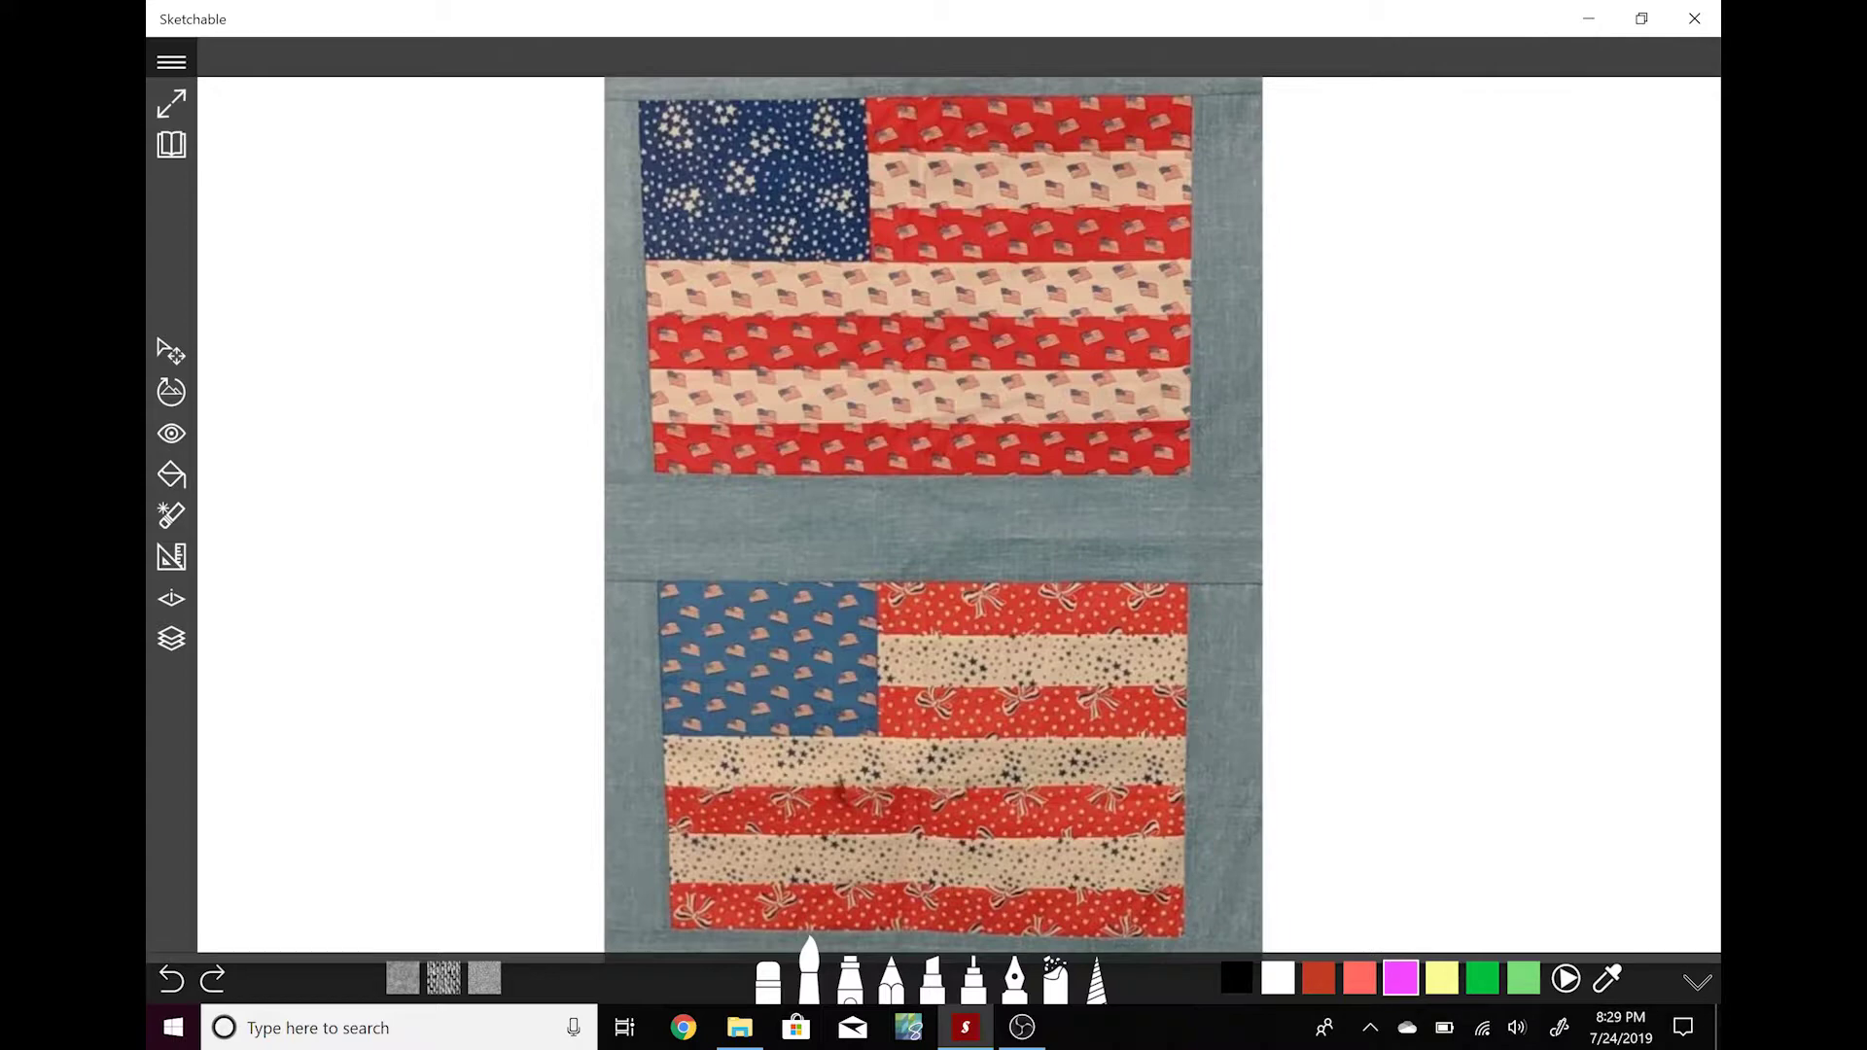
- Draw diagonal lines across the upper flag's blue canton and loop chains along its two short red stripes
{"action": "left_click_drag", "start_coordinate": [639, 132], "coordinate": [673, 98]}
{"action": "left_click_drag", "start_coordinate": [639, 167], "coordinate": [713, 99]}
{"action": "left_click_drag", "start_coordinate": [640, 187], "coordinate": [744, 102]}
{"action": "mouse_move", "coordinate": [644, 236]}
{"action": "left_mouse_down"}
{"action": "mouse_move", "coordinate": [784, 115]}
{"action": "mouse_move", "coordinate": [772, 170]}
{"action": "mouse_move", "coordinate": [849, 107]}
{"action": "left_mouse_up"}
{"action": "left_click_drag", "start_coordinate": [720, 257], "coordinate": [861, 99]}
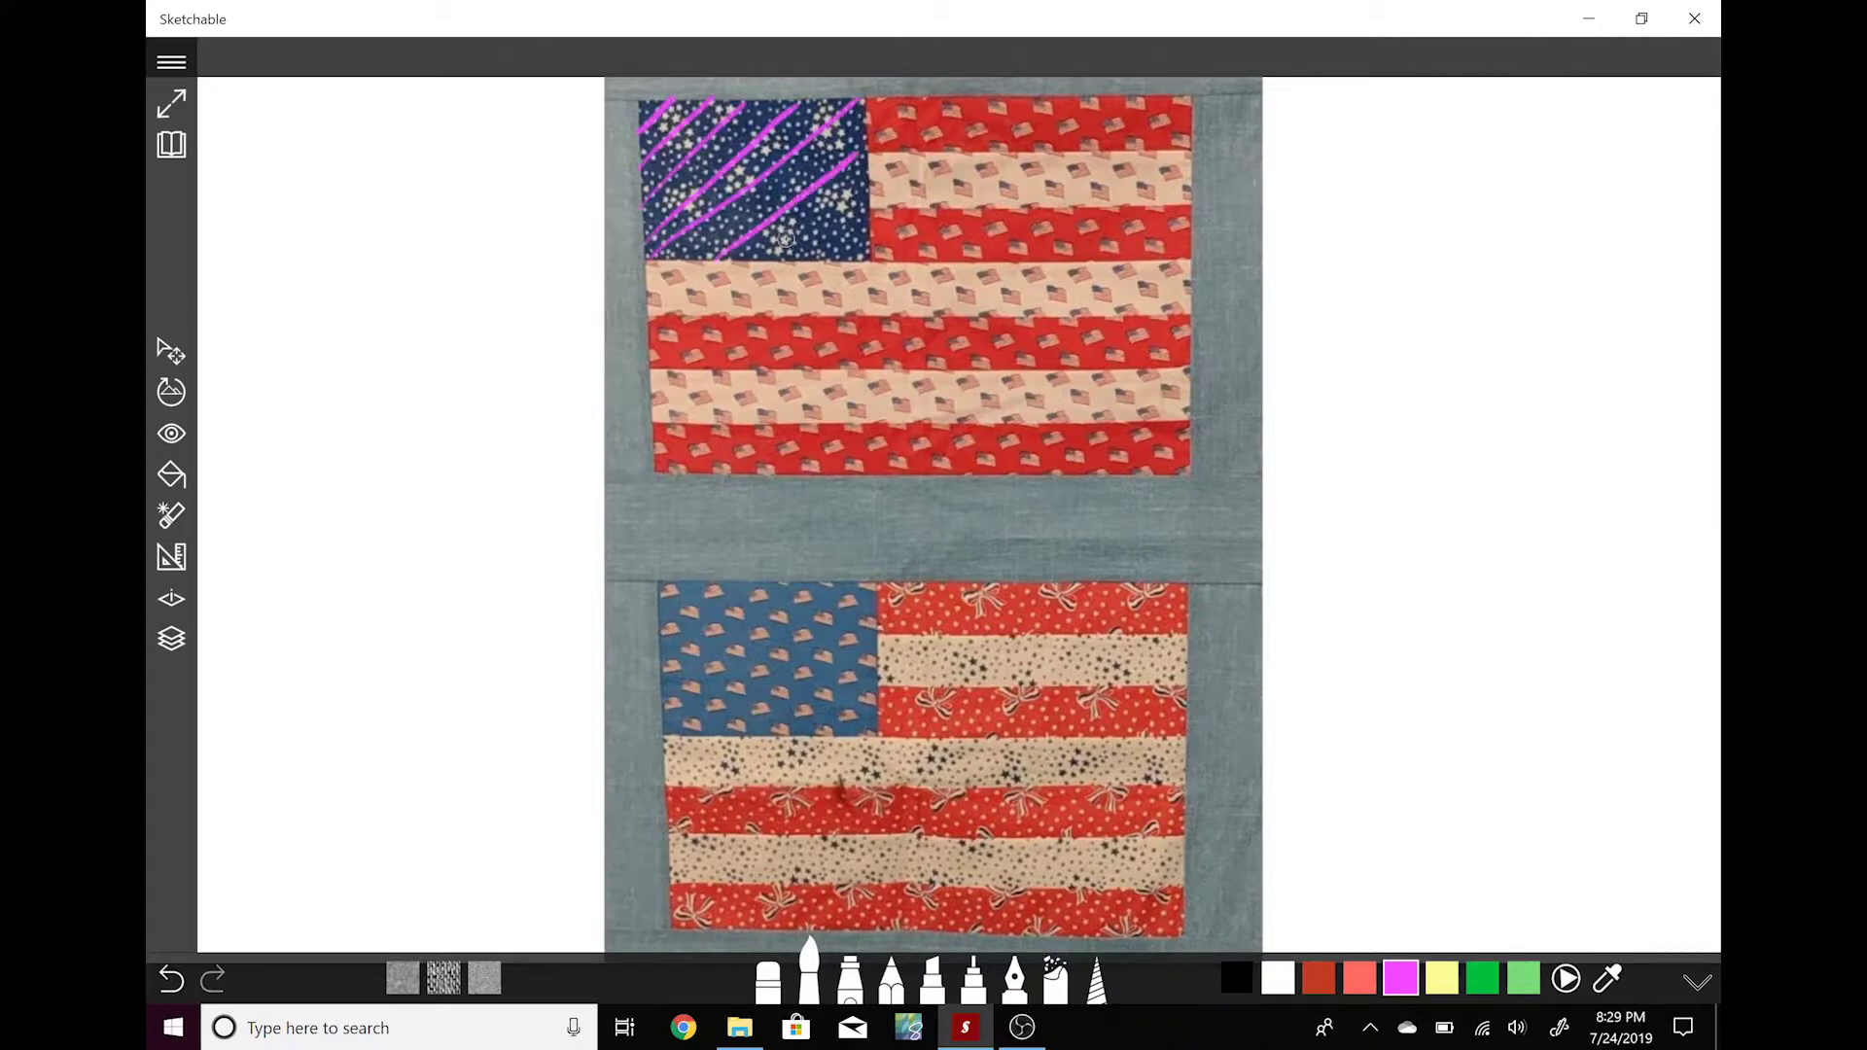
{"action": "mouse_move", "coordinate": [778, 251]}
{"action": "left_mouse_down"}
{"action": "mouse_move", "coordinate": [852, 195]}
{"action": "mouse_move", "coordinate": [863, 242]}
{"action": "left_mouse_up"}
{"action": "mouse_move", "coordinate": [885, 95]}
{"action": "left_mouse_down"}
{"action": "mouse_move", "coordinate": [875, 144]}
{"action": "mouse_move", "coordinate": [899, 98]}
{"action": "mouse_move", "coordinate": [937, 146]}
{"action": "mouse_move", "coordinate": [970, 97]}
{"action": "mouse_move", "coordinate": [975, 151]}
{"action": "mouse_move", "coordinate": [1009, 102]}
{"action": "mouse_move", "coordinate": [1000, 152]}
{"action": "mouse_move", "coordinate": [1051, 101]}
{"action": "mouse_move", "coordinate": [1063, 151]}
{"action": "mouse_move", "coordinate": [1087, 99]}
{"action": "mouse_move", "coordinate": [1079, 151]}
{"action": "mouse_move", "coordinate": [1127, 110]}
{"action": "mouse_move", "coordinate": [1155, 141]}
{"action": "mouse_move", "coordinate": [1193, 121]}
{"action": "left_mouse_up"}
{"action": "mouse_move", "coordinate": [875, 206]}
{"action": "left_mouse_down"}
{"action": "mouse_move", "coordinate": [902, 206]}
{"action": "mouse_move", "coordinate": [919, 261]}
{"action": "mouse_move", "coordinate": [997, 263]}
{"action": "mouse_move", "coordinate": [1038, 209]}
{"action": "mouse_move", "coordinate": [1181, 214]}
{"action": "mouse_move", "coordinate": [1187, 255]}
{"action": "left_mouse_up"}
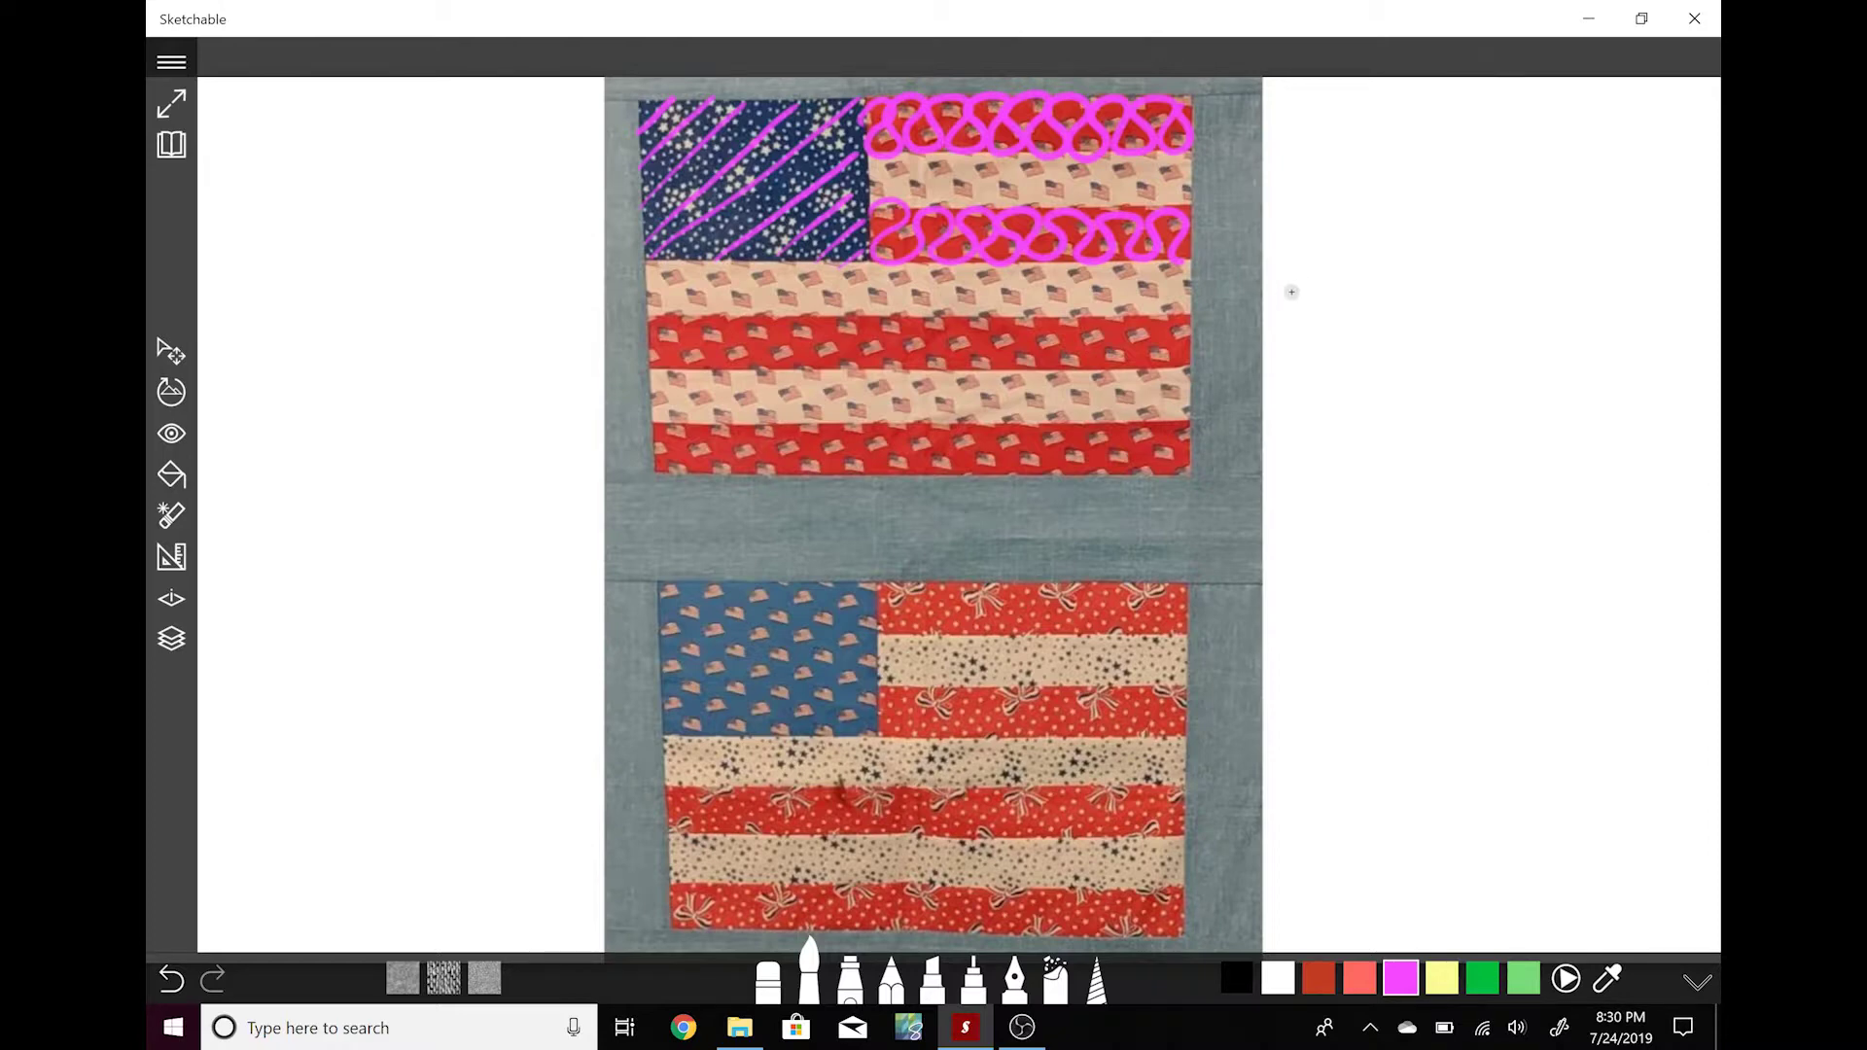
- Draw an arrow from the second stripe to crisscross and looped zigzag samples beside the photo, and fill the fourth stripe with crisscross zigzags
{"action": "mouse_move", "coordinate": [1139, 183]}
{"action": "left_mouse_down"}
{"action": "mouse_move", "coordinate": [1255, 177]}
{"action": "mouse_move", "coordinate": [1217, 160]}
{"action": "mouse_move", "coordinate": [1315, 205]}
{"action": "left_mouse_up"}
{"action": "mouse_move", "coordinate": [1270, 299]}
{"action": "left_mouse_down"}
{"action": "mouse_move", "coordinate": [1360, 212]}
{"action": "mouse_move", "coordinate": [1280, 233]}
{"action": "mouse_move", "coordinate": [1377, 302]}
{"action": "mouse_move", "coordinate": [1295, 311]}
{"action": "mouse_move", "coordinate": [1440, 217]}
{"action": "mouse_move", "coordinate": [1363, 226]}
{"action": "mouse_move", "coordinate": [1445, 290]}
{"action": "mouse_move", "coordinate": [1433, 302]}
{"action": "mouse_move", "coordinate": [1388, 303]}
{"action": "mouse_move", "coordinate": [1526, 208]}
{"action": "mouse_move", "coordinate": [1461, 221]}
{"action": "mouse_move", "coordinate": [1548, 290]}
{"action": "mouse_move", "coordinate": [1480, 297]}
{"action": "mouse_move", "coordinate": [1612, 206]}
{"action": "mouse_move", "coordinate": [1542, 207]}
{"action": "mouse_move", "coordinate": [1628, 285]}
{"action": "mouse_move", "coordinate": [1572, 292]}
{"action": "mouse_move", "coordinate": [1683, 199]}
{"action": "mouse_move", "coordinate": [1620, 204]}
{"action": "mouse_move", "coordinate": [1704, 280]}
{"action": "left_mouse_up"}
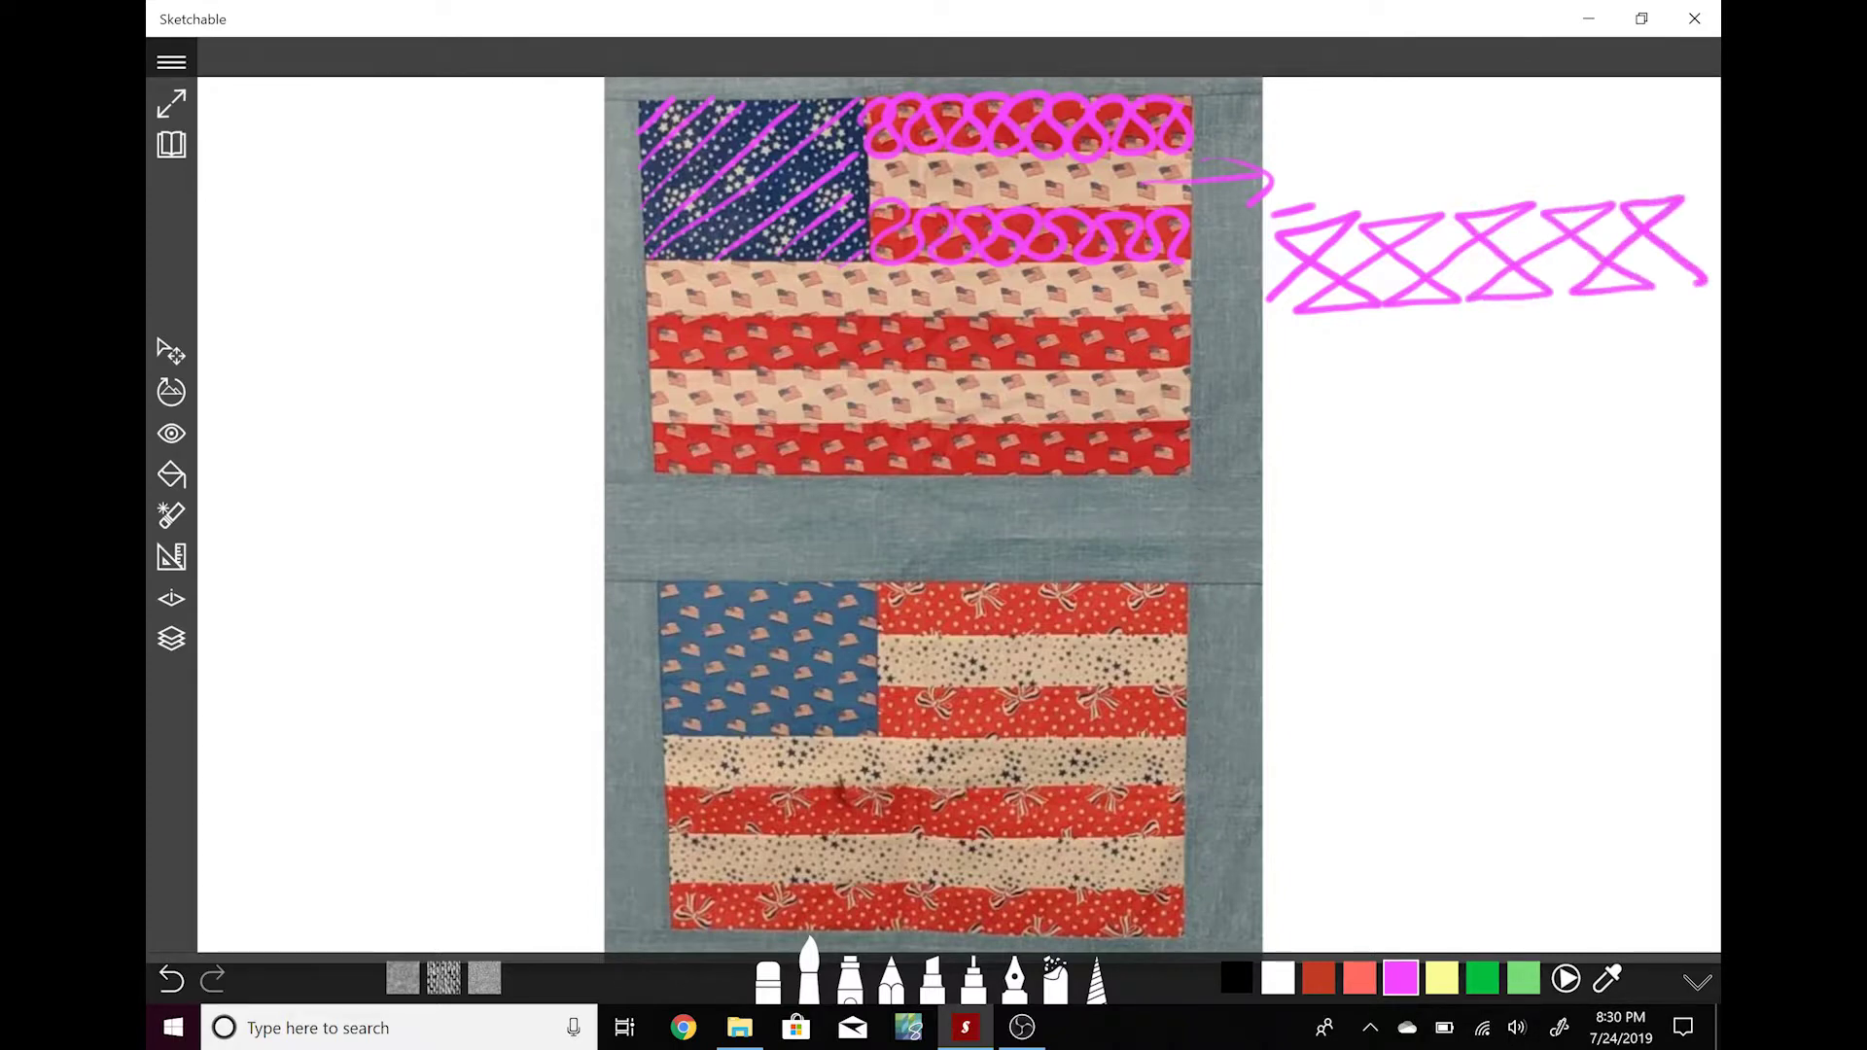
{"action": "mouse_move", "coordinate": [1276, 443]}
{"action": "left_mouse_down"}
{"action": "mouse_move", "coordinate": [1365, 351]}
{"action": "mouse_move", "coordinate": [1317, 473]}
{"action": "mouse_move", "coordinate": [1408, 351]}
{"action": "mouse_move", "coordinate": [1404, 434]}
{"action": "mouse_move", "coordinate": [1463, 341]}
{"action": "mouse_move", "coordinate": [1471, 454]}
{"action": "mouse_move", "coordinate": [1527, 337]}
{"action": "mouse_move", "coordinate": [1542, 436]}
{"action": "mouse_move", "coordinate": [1565, 368]}
{"action": "mouse_move", "coordinate": [1598, 421]}
{"action": "left_mouse_up"}
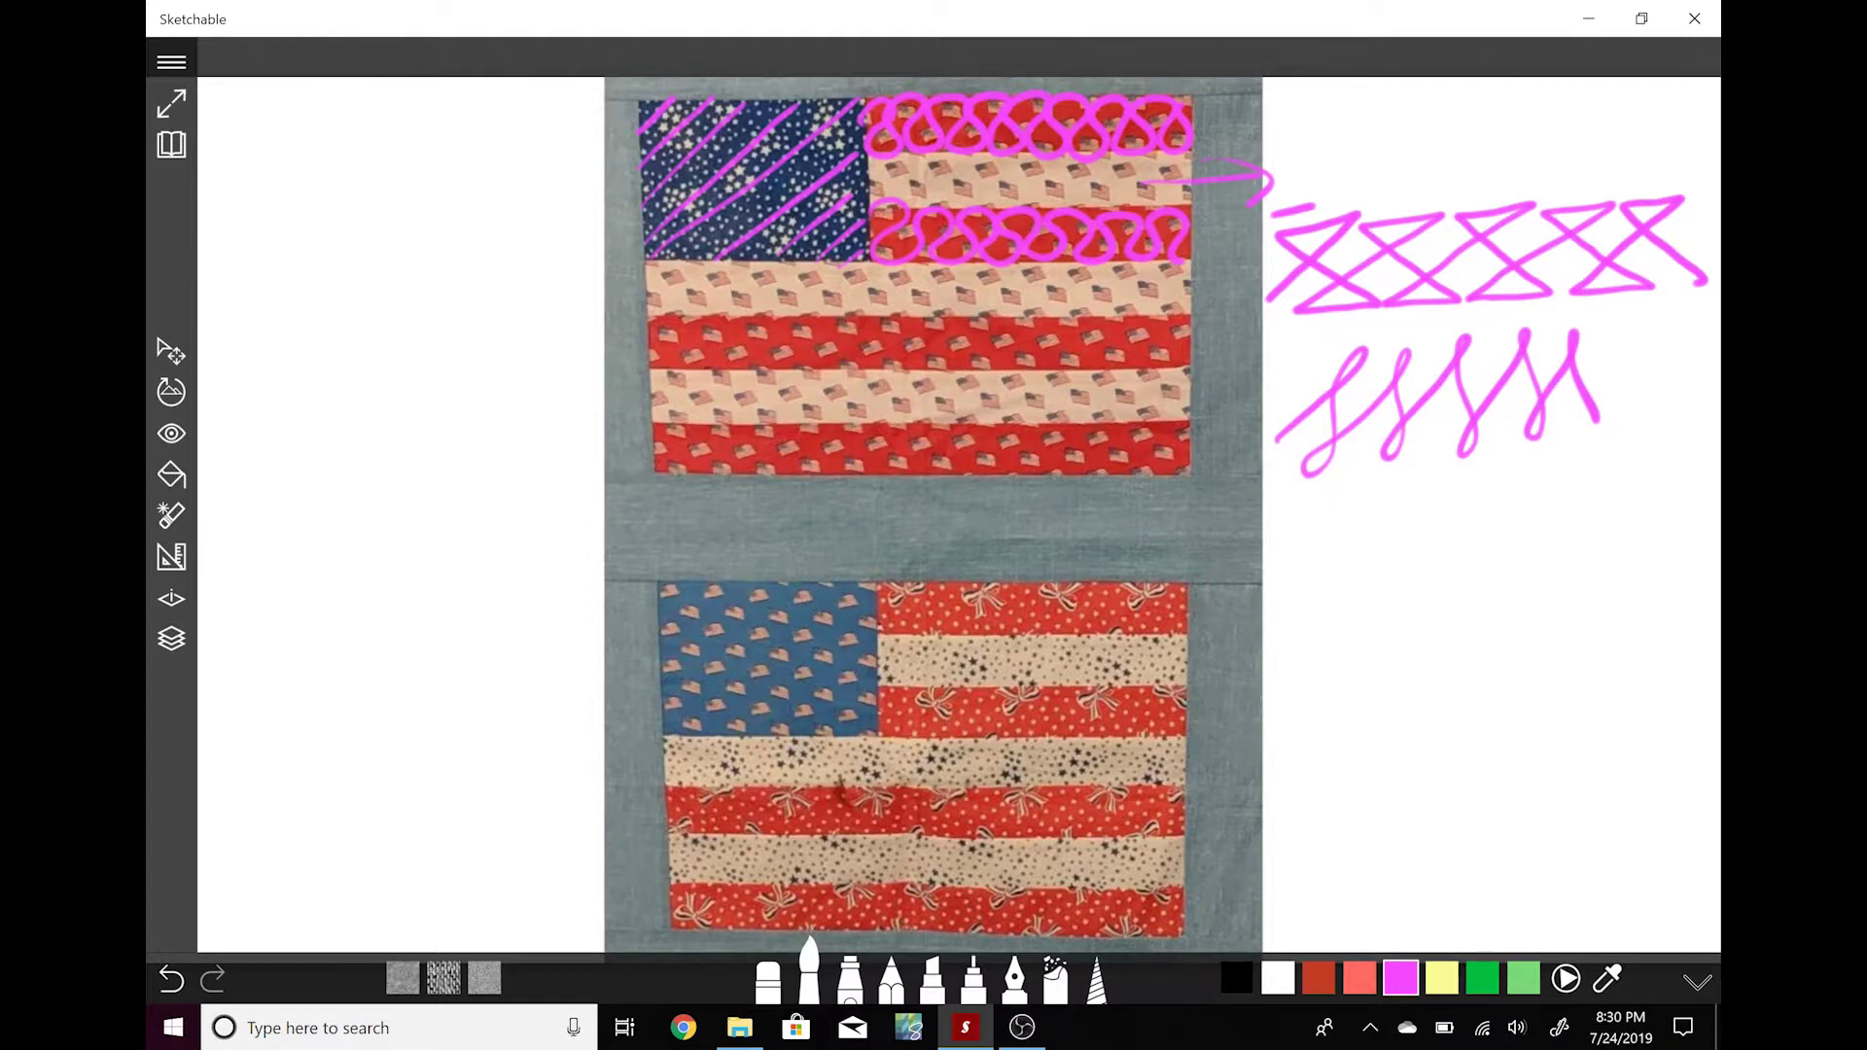
{"action": "mouse_move", "coordinate": [650, 313]}
{"action": "left_mouse_down"}
{"action": "mouse_move", "coordinate": [702, 266]}
{"action": "mouse_move", "coordinate": [659, 274]}
{"action": "mouse_move", "coordinate": [701, 301]}
{"action": "mouse_move", "coordinate": [754, 270]}
{"action": "mouse_move", "coordinate": [760, 311]}
{"action": "mouse_move", "coordinate": [761, 280]}
{"action": "mouse_move", "coordinate": [797, 267]}
{"action": "mouse_move", "coordinate": [808, 304]}
{"action": "mouse_move", "coordinate": [839, 263]}
{"action": "mouse_move", "coordinate": [858, 311]}
{"action": "mouse_move", "coordinate": [883, 275]}
{"action": "mouse_move", "coordinate": [862, 288]}
{"action": "mouse_move", "coordinate": [902, 303]}
{"action": "mouse_move", "coordinate": [940, 267]}
{"action": "mouse_move", "coordinate": [926, 303]}
{"action": "mouse_move", "coordinate": [990, 269]}
{"action": "mouse_move", "coordinate": [1000, 304]}
{"action": "mouse_move", "coordinate": [1053, 279]}
{"action": "mouse_move", "coordinate": [1048, 311]}
{"action": "mouse_move", "coordinate": [1072, 258]}
{"action": "mouse_move", "coordinate": [1082, 309]}
{"action": "mouse_move", "coordinate": [1113, 269]}
{"action": "mouse_move", "coordinate": [1134, 305]}
{"action": "mouse_move", "coordinate": [1151, 266]}
{"action": "mouse_move", "coordinate": [1166, 306]}
{"action": "mouse_move", "coordinate": [1175, 269]}
{"action": "mouse_move", "coordinate": [1186, 320]}
{"action": "left_mouse_up"}
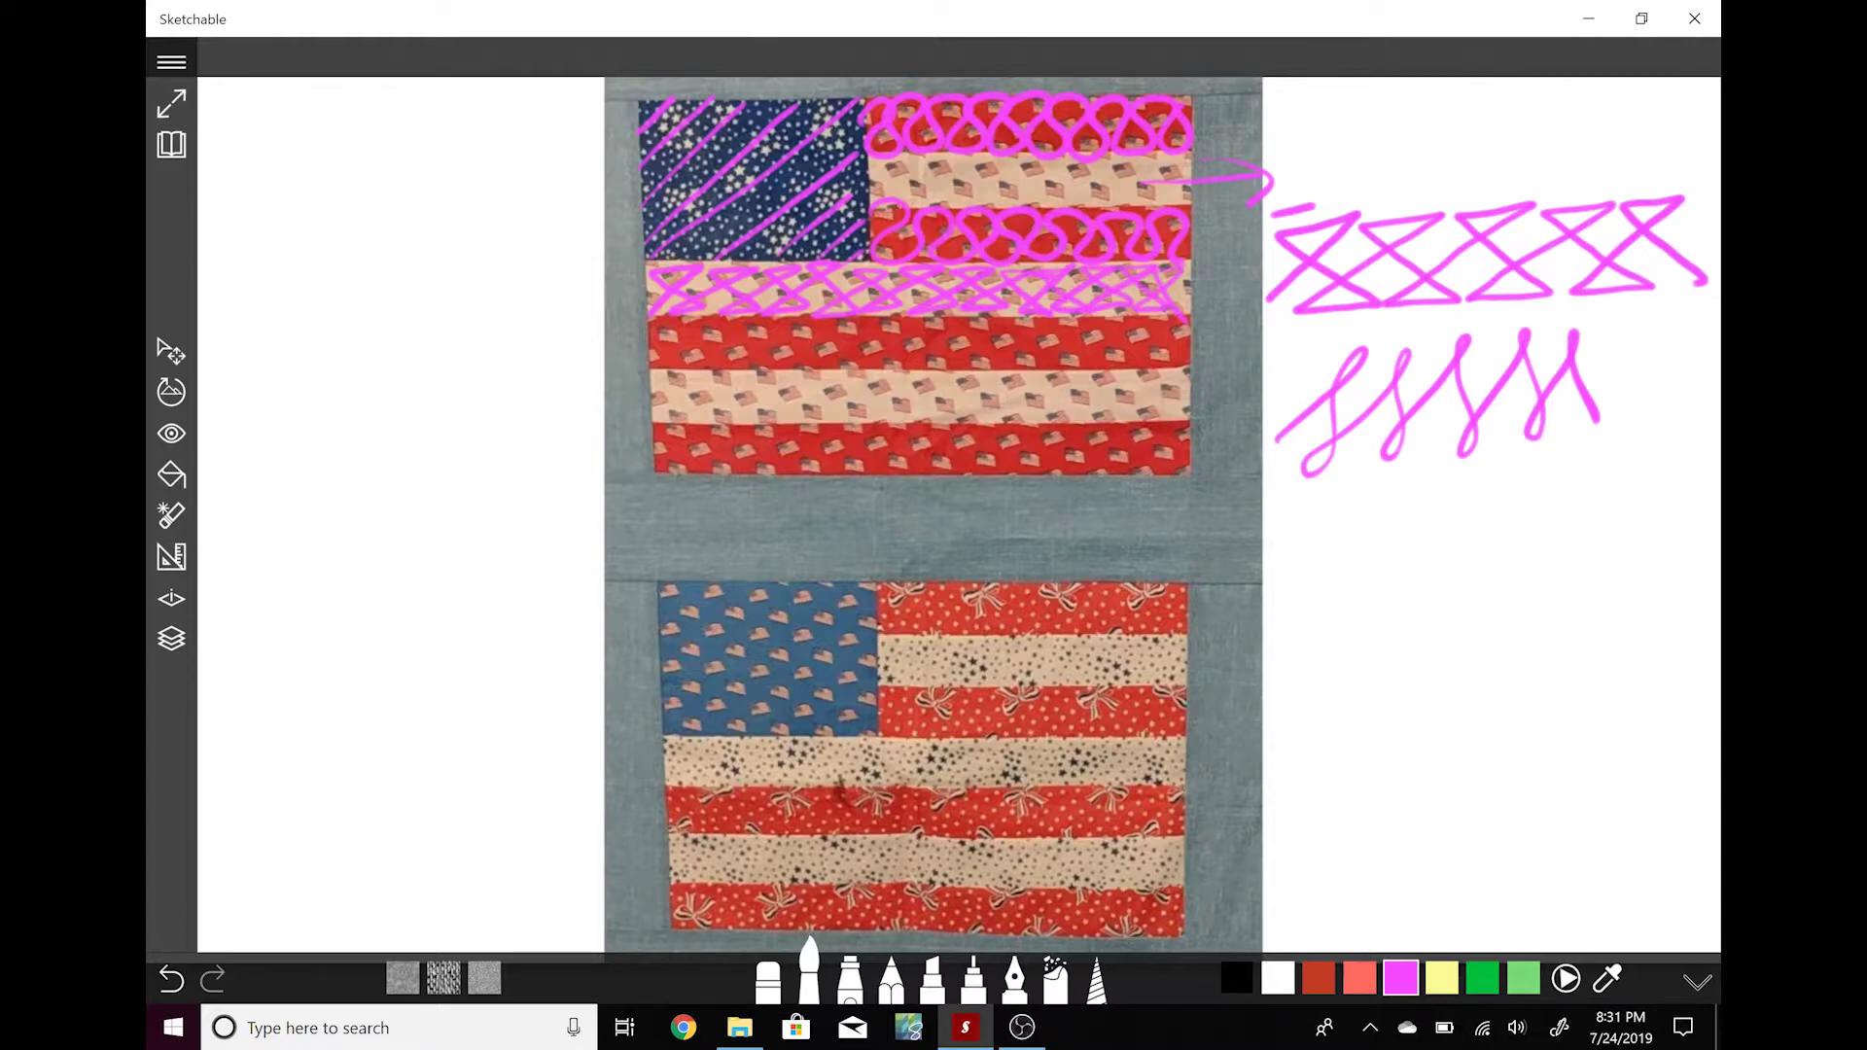
- Undo all the diagonal, loop, arrow and zigzag strokes
{"action": "key", "text": "ctrl+z"}
{"action": "key", "text": "ctrl+z"}
{"action": "key", "text": "ctrl+z"}
{"action": "key", "text": "ctrl+z"}
{"action": "key", "text": "ctrl+z"}
{"action": "key", "text": "ctrl+z"}
{"action": "key", "text": "ctrl+z"}
{"action": "key", "text": "ctrl+z"}
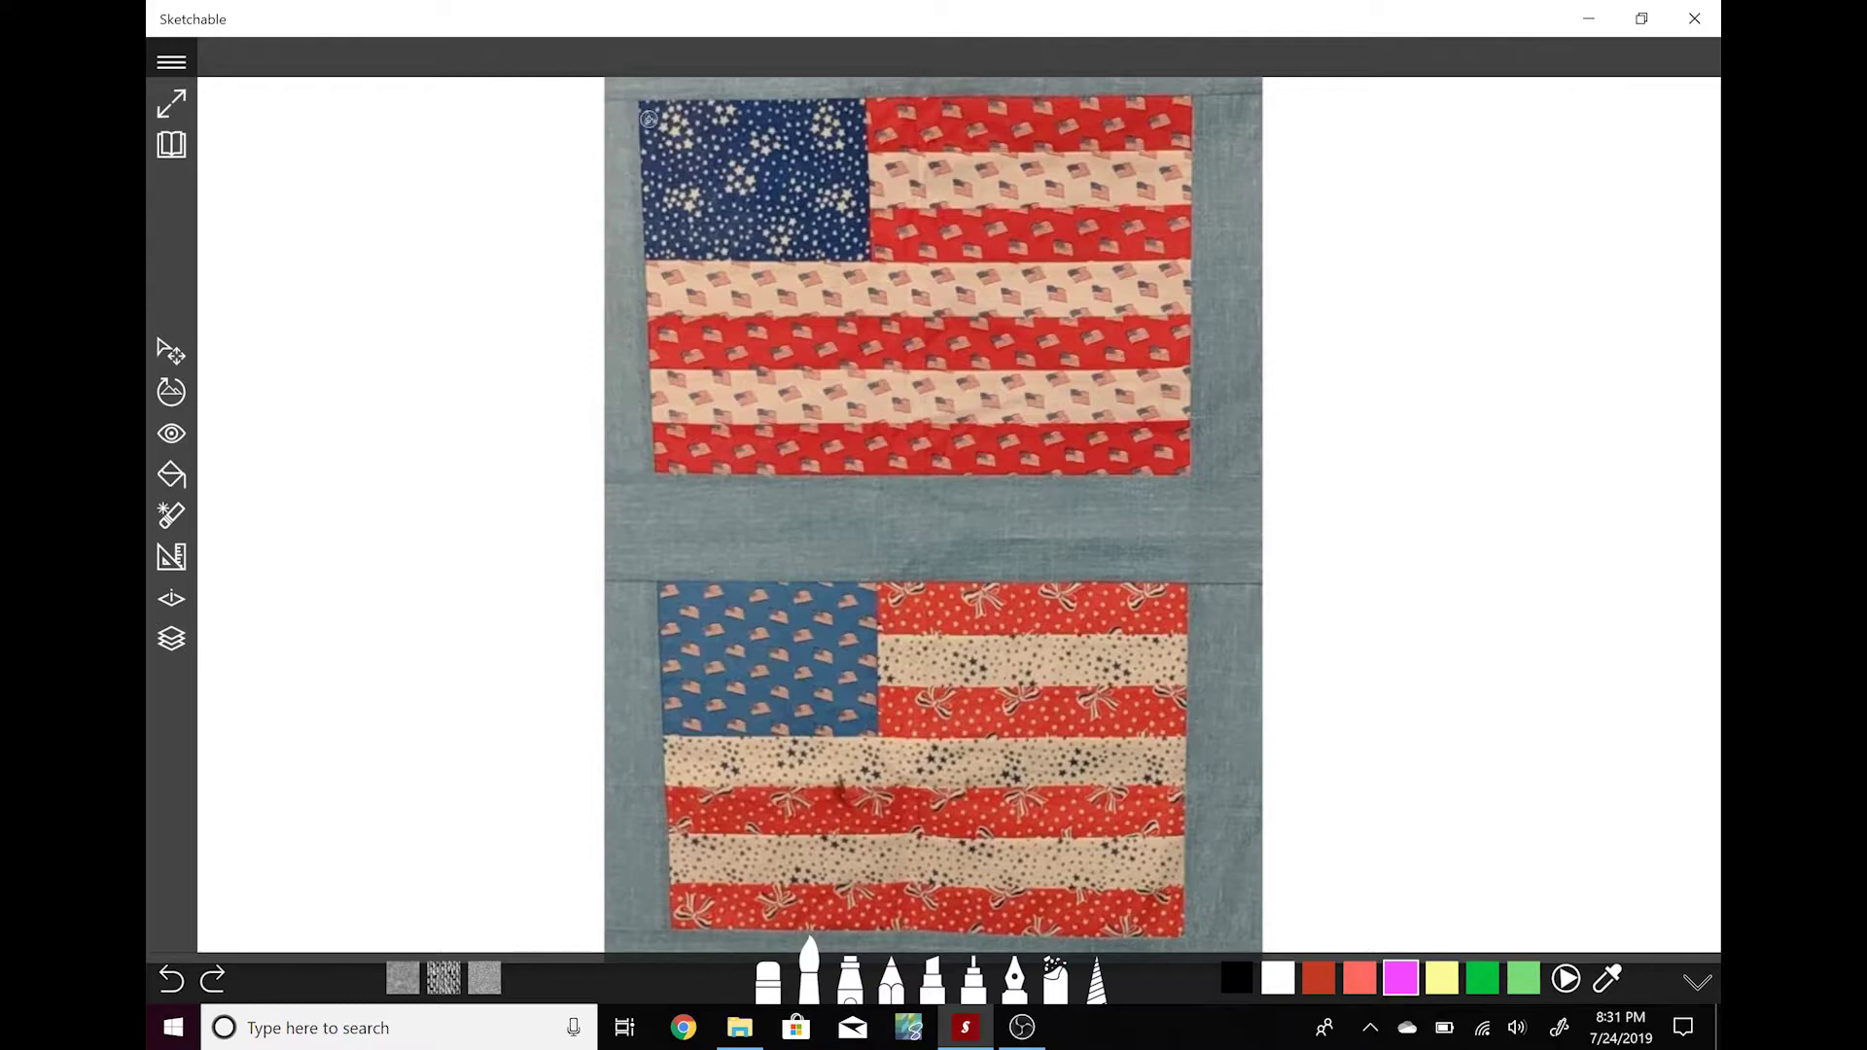
- Draw five rows of scalloped clamshell arcs across the upper flag's blue canton
{"action": "mouse_move", "coordinate": [639, 136]}
{"action": "left_mouse_down"}
{"action": "mouse_move", "coordinate": [678, 117]}
{"action": "mouse_move", "coordinate": [692, 134]}
{"action": "mouse_move", "coordinate": [731, 101]}
{"action": "mouse_move", "coordinate": [766, 130]}
{"action": "mouse_move", "coordinate": [783, 109]}
{"action": "mouse_move", "coordinate": [824, 133]}
{"action": "mouse_move", "coordinate": [869, 120]}
{"action": "left_mouse_up"}
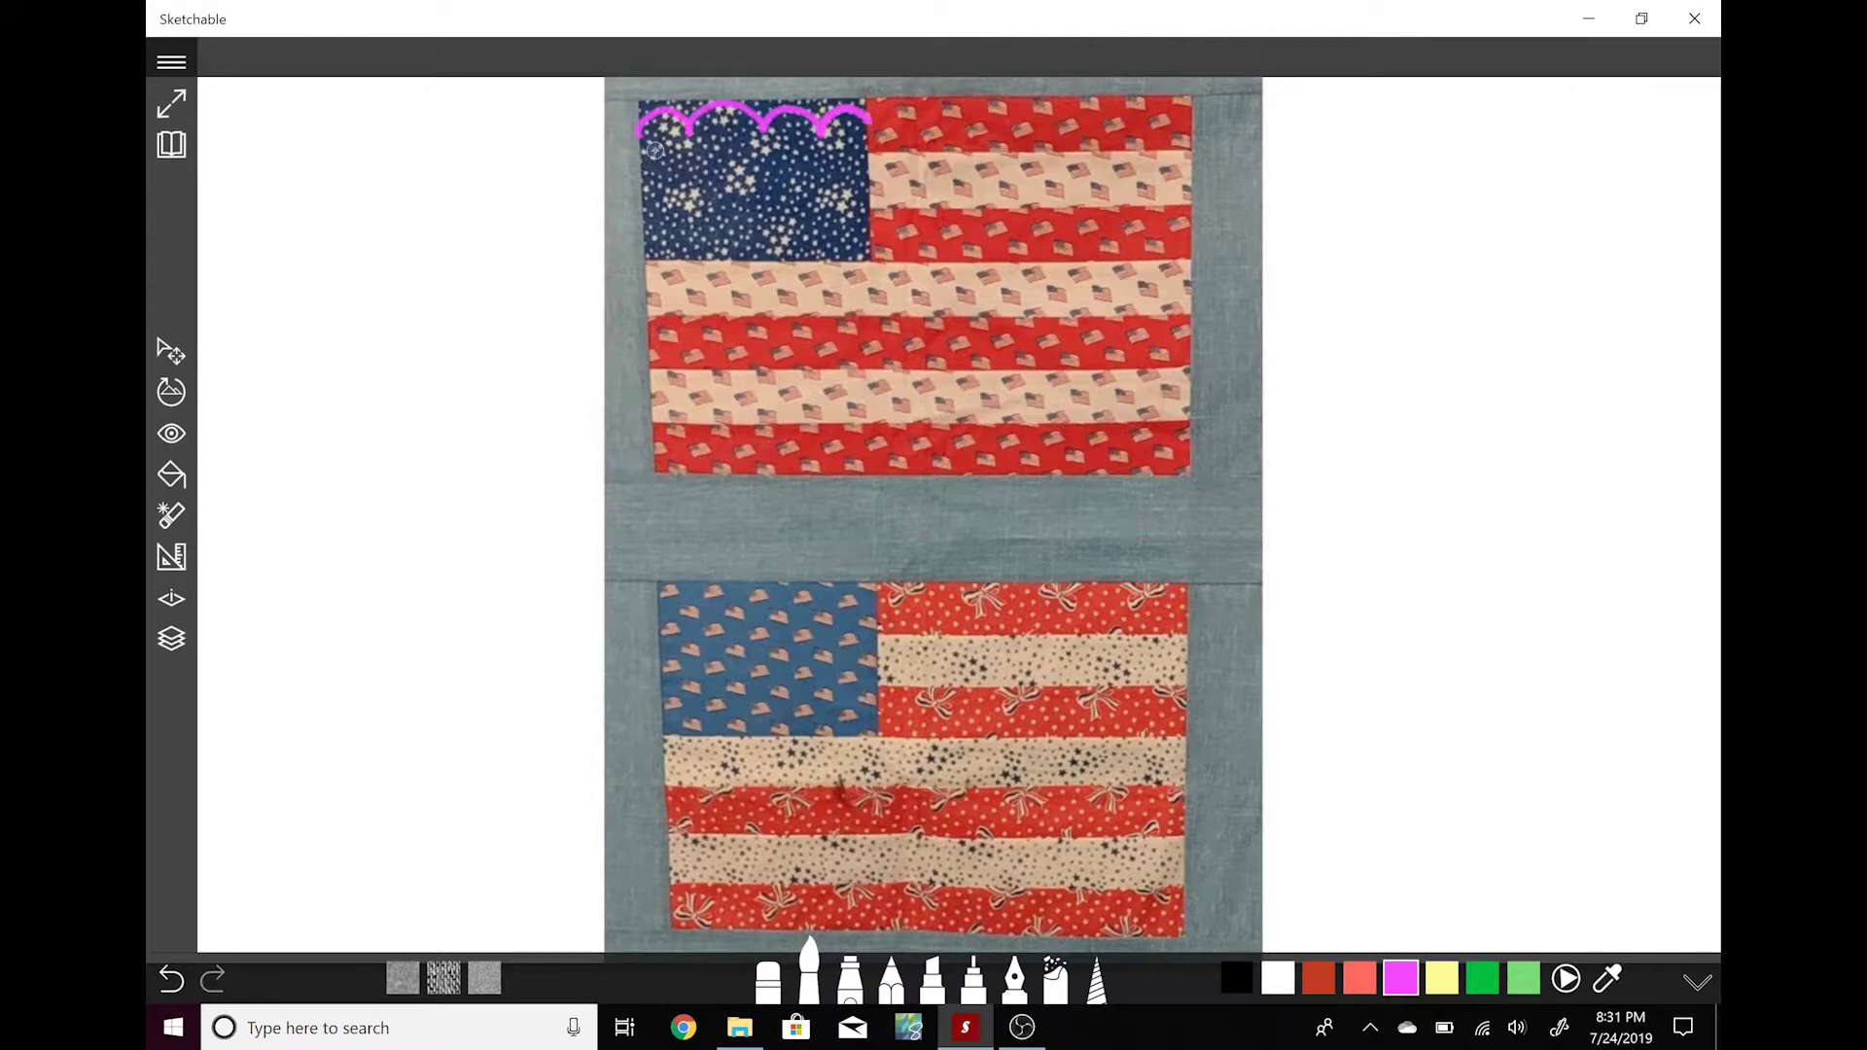
{"action": "mouse_move", "coordinate": [641, 151]}
{"action": "left_mouse_down"}
{"action": "mouse_move", "coordinate": [769, 138]}
{"action": "mouse_move", "coordinate": [869, 136]}
{"action": "left_mouse_up"}
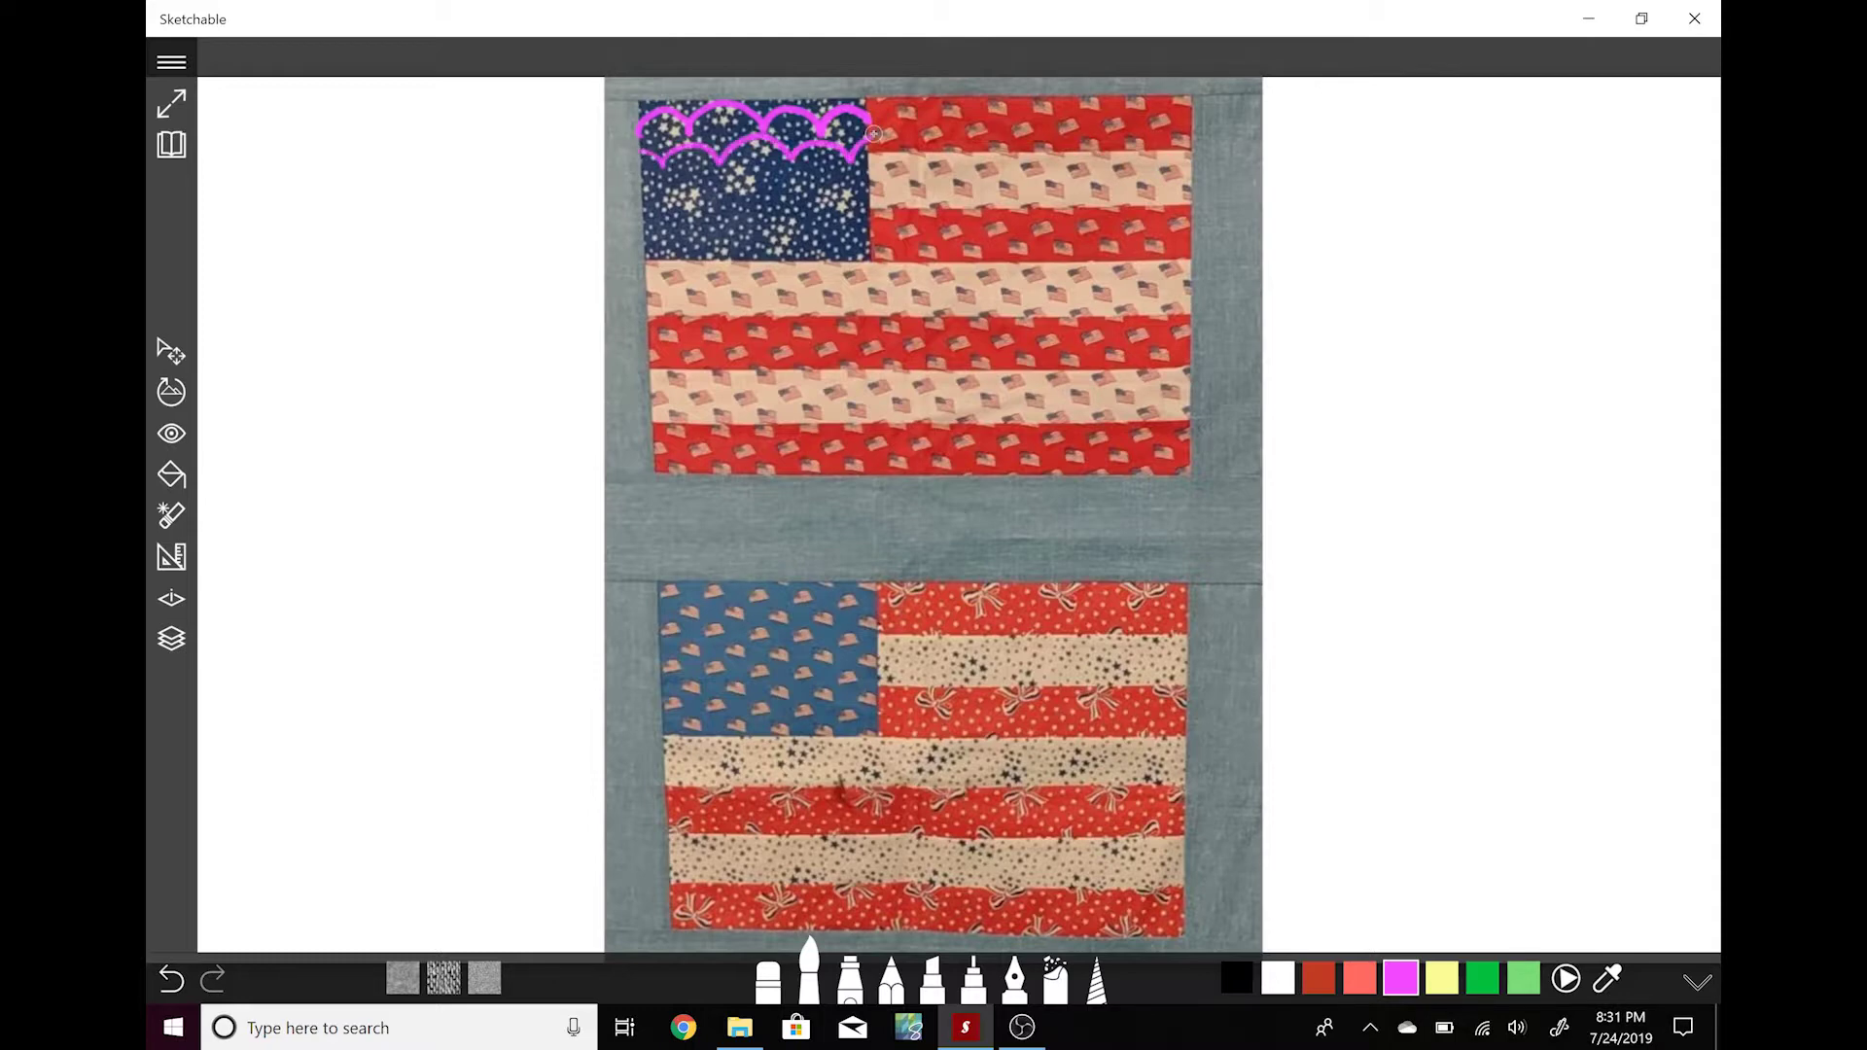
{"action": "left_click_drag", "start_coordinate": [641, 199], "coordinate": [878, 181]}
{"action": "left_click_drag", "start_coordinate": [654, 225], "coordinate": [876, 212]}
{"action": "left_click_drag", "start_coordinate": [650, 251], "coordinate": [880, 251]}
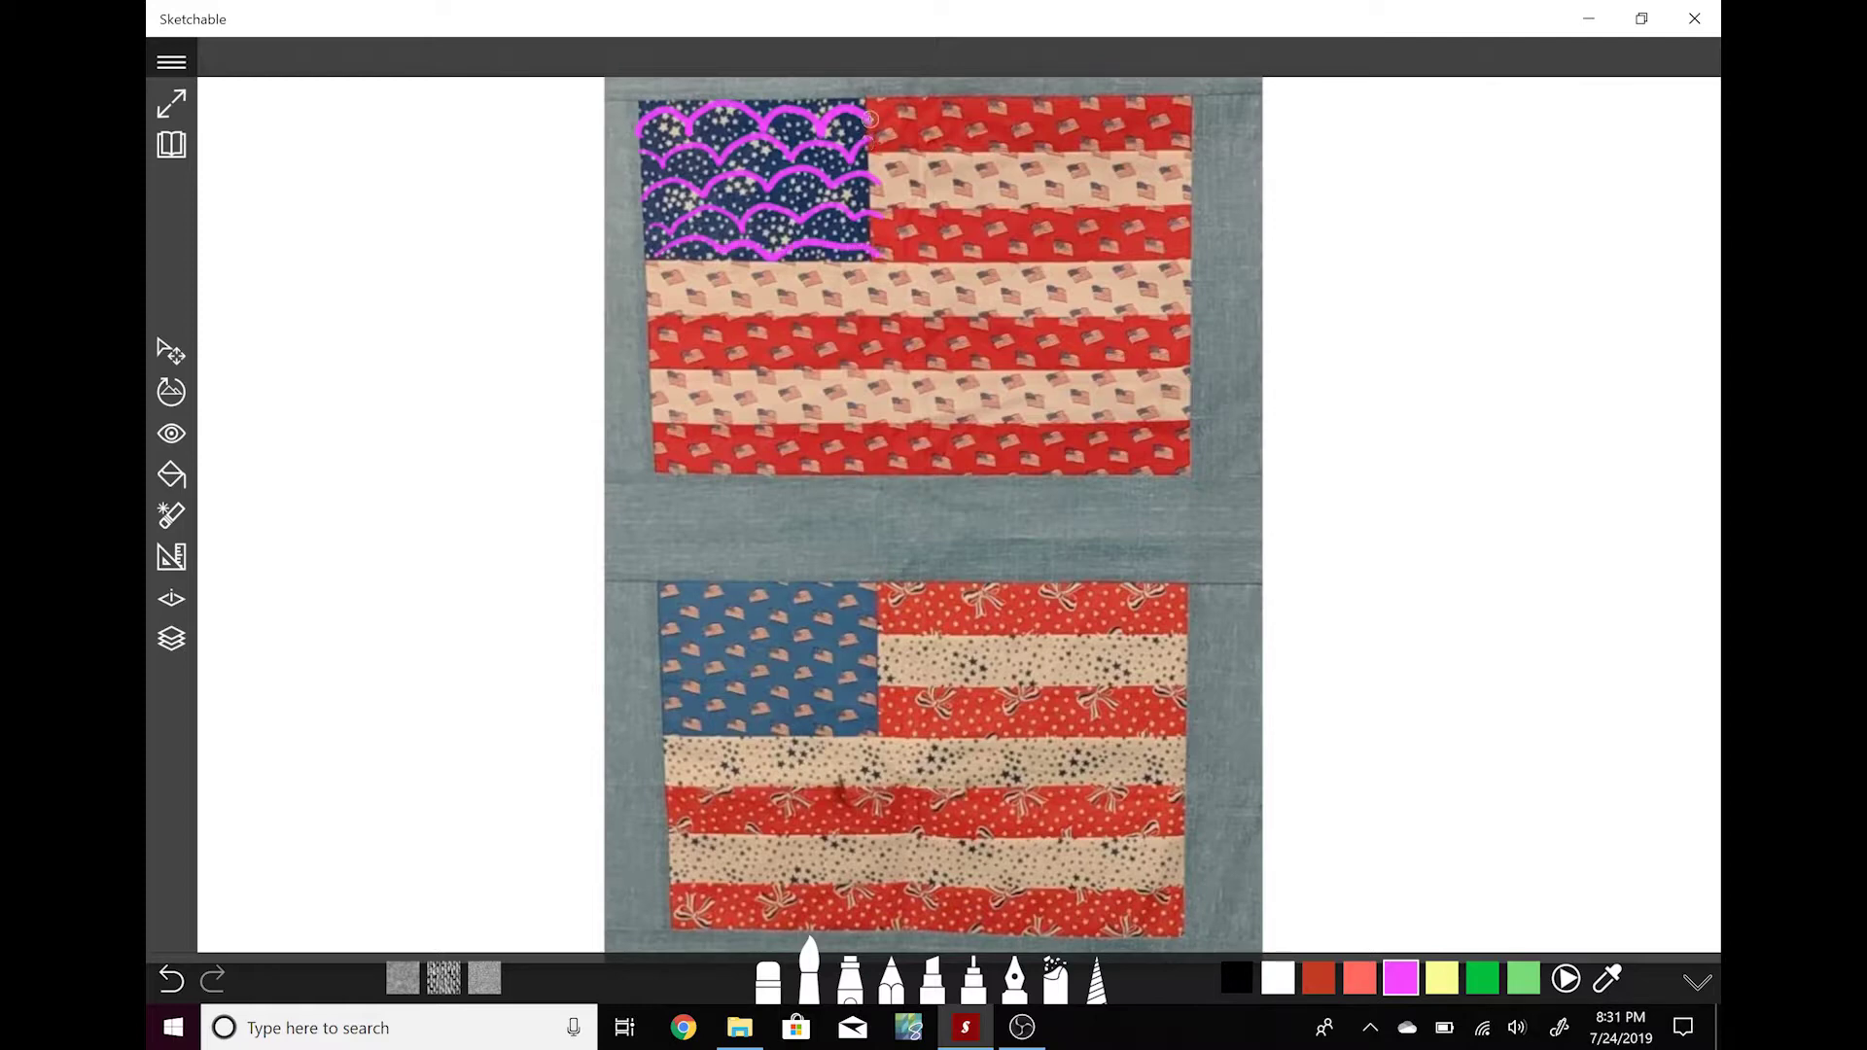
- Draw slanted feather-like curves along the upper flag's first short red stripe and mirrored ones along the white stripe below it
{"action": "mouse_move", "coordinate": [868, 146]}
{"action": "left_mouse_down"}
{"action": "mouse_move", "coordinate": [925, 97]}
{"action": "mouse_move", "coordinate": [901, 143]}
{"action": "mouse_move", "coordinate": [918, 110]}
{"action": "mouse_move", "coordinate": [973, 92]}
{"action": "left_mouse_up"}
{"action": "mouse_move", "coordinate": [924, 153]}
{"action": "left_mouse_down"}
{"action": "mouse_move", "coordinate": [955, 118]}
{"action": "mouse_move", "coordinate": [1060, 95]}
{"action": "left_mouse_up"}
{"action": "mouse_move", "coordinate": [1011, 154]}
{"action": "left_mouse_down"}
{"action": "mouse_move", "coordinate": [1152, 93]}
{"action": "mouse_move", "coordinate": [1138, 141]}
{"action": "mouse_move", "coordinate": [1152, 98]}
{"action": "mouse_move", "coordinate": [1192, 93]}
{"action": "left_mouse_up"}
{"action": "left_click_drag", "start_coordinate": [1127, 152], "coordinate": [1183, 138]}
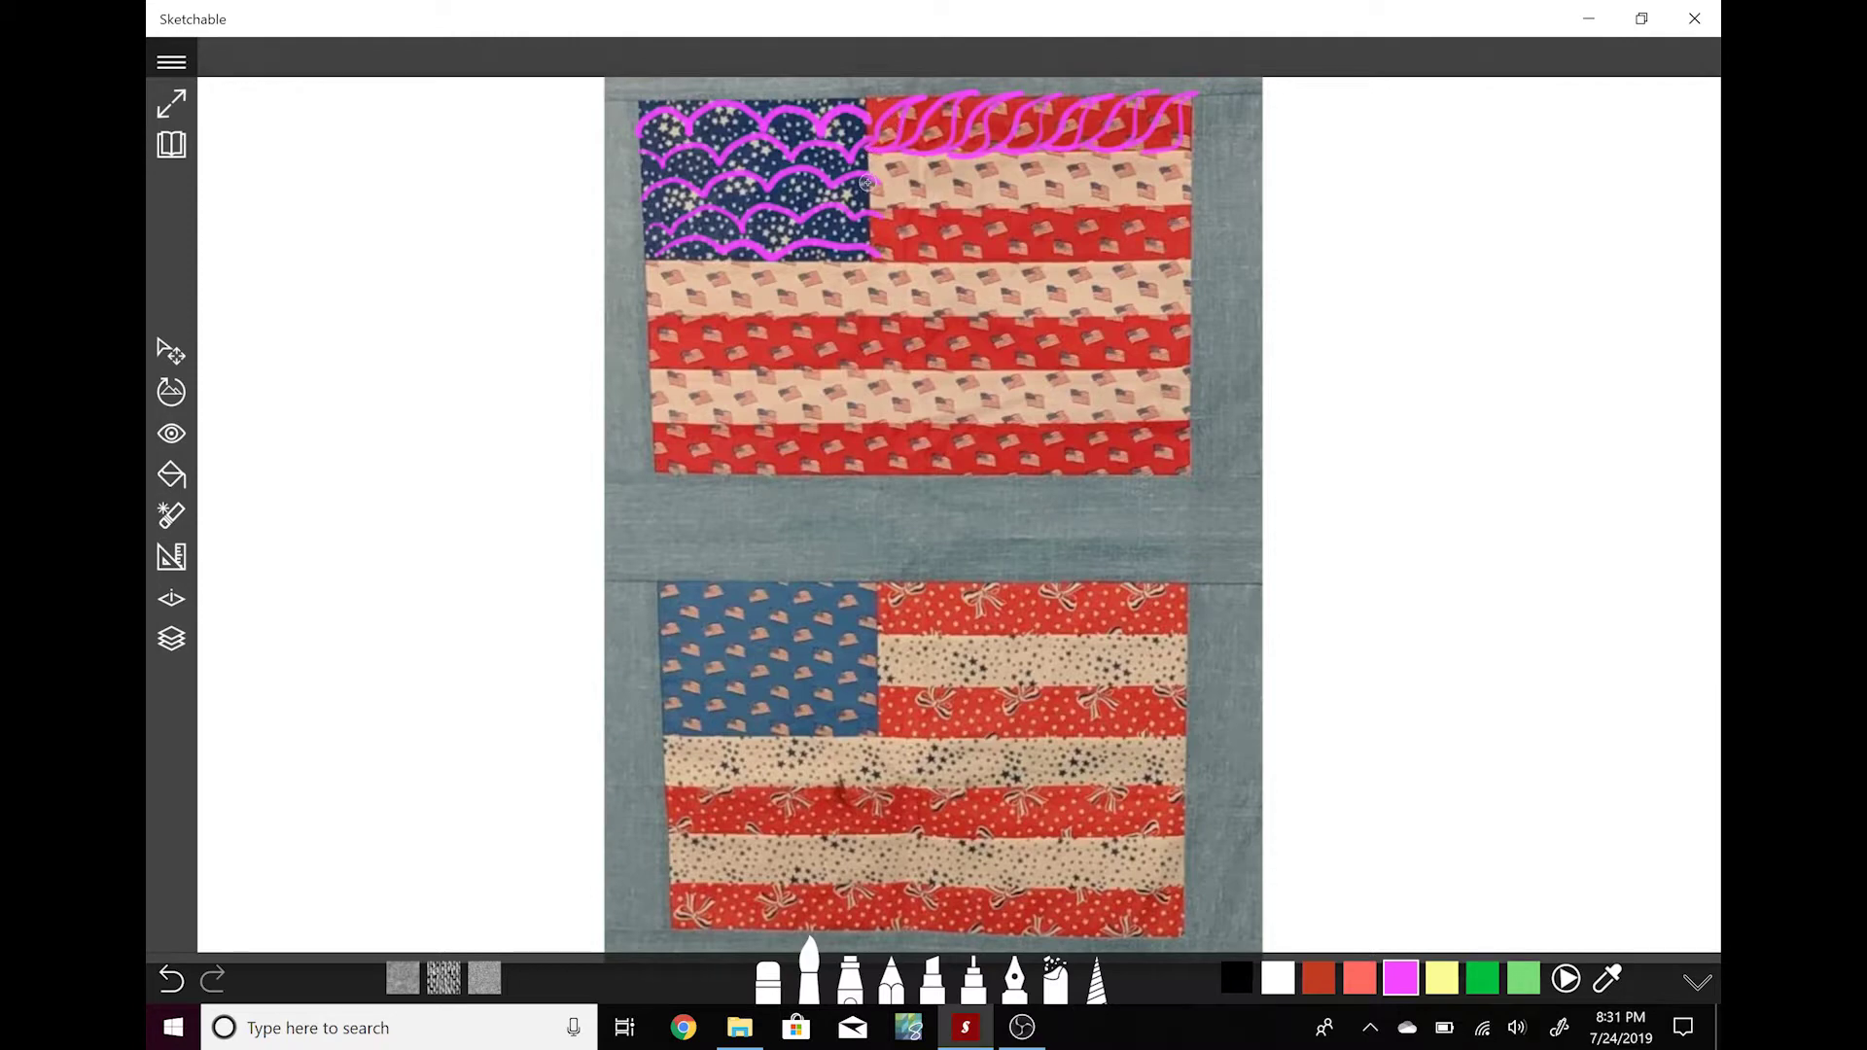
{"action": "mouse_move", "coordinate": [868, 182]}
{"action": "left_mouse_down"}
{"action": "mouse_move", "coordinate": [947, 205]}
{"action": "mouse_move", "coordinate": [883, 154]}
{"action": "mouse_move", "coordinate": [1006, 212]}
{"action": "mouse_move", "coordinate": [968, 160]}
{"action": "mouse_move", "coordinate": [1060, 210]}
{"action": "mouse_move", "coordinate": [1009, 161]}
{"action": "mouse_move", "coordinate": [1031, 162]}
{"action": "mouse_move", "coordinate": [1113, 207]}
{"action": "mouse_move", "coordinate": [1052, 156]}
{"action": "mouse_move", "coordinate": [1193, 208]}
{"action": "mouse_move", "coordinate": [1182, 172]}
{"action": "left_mouse_up"}
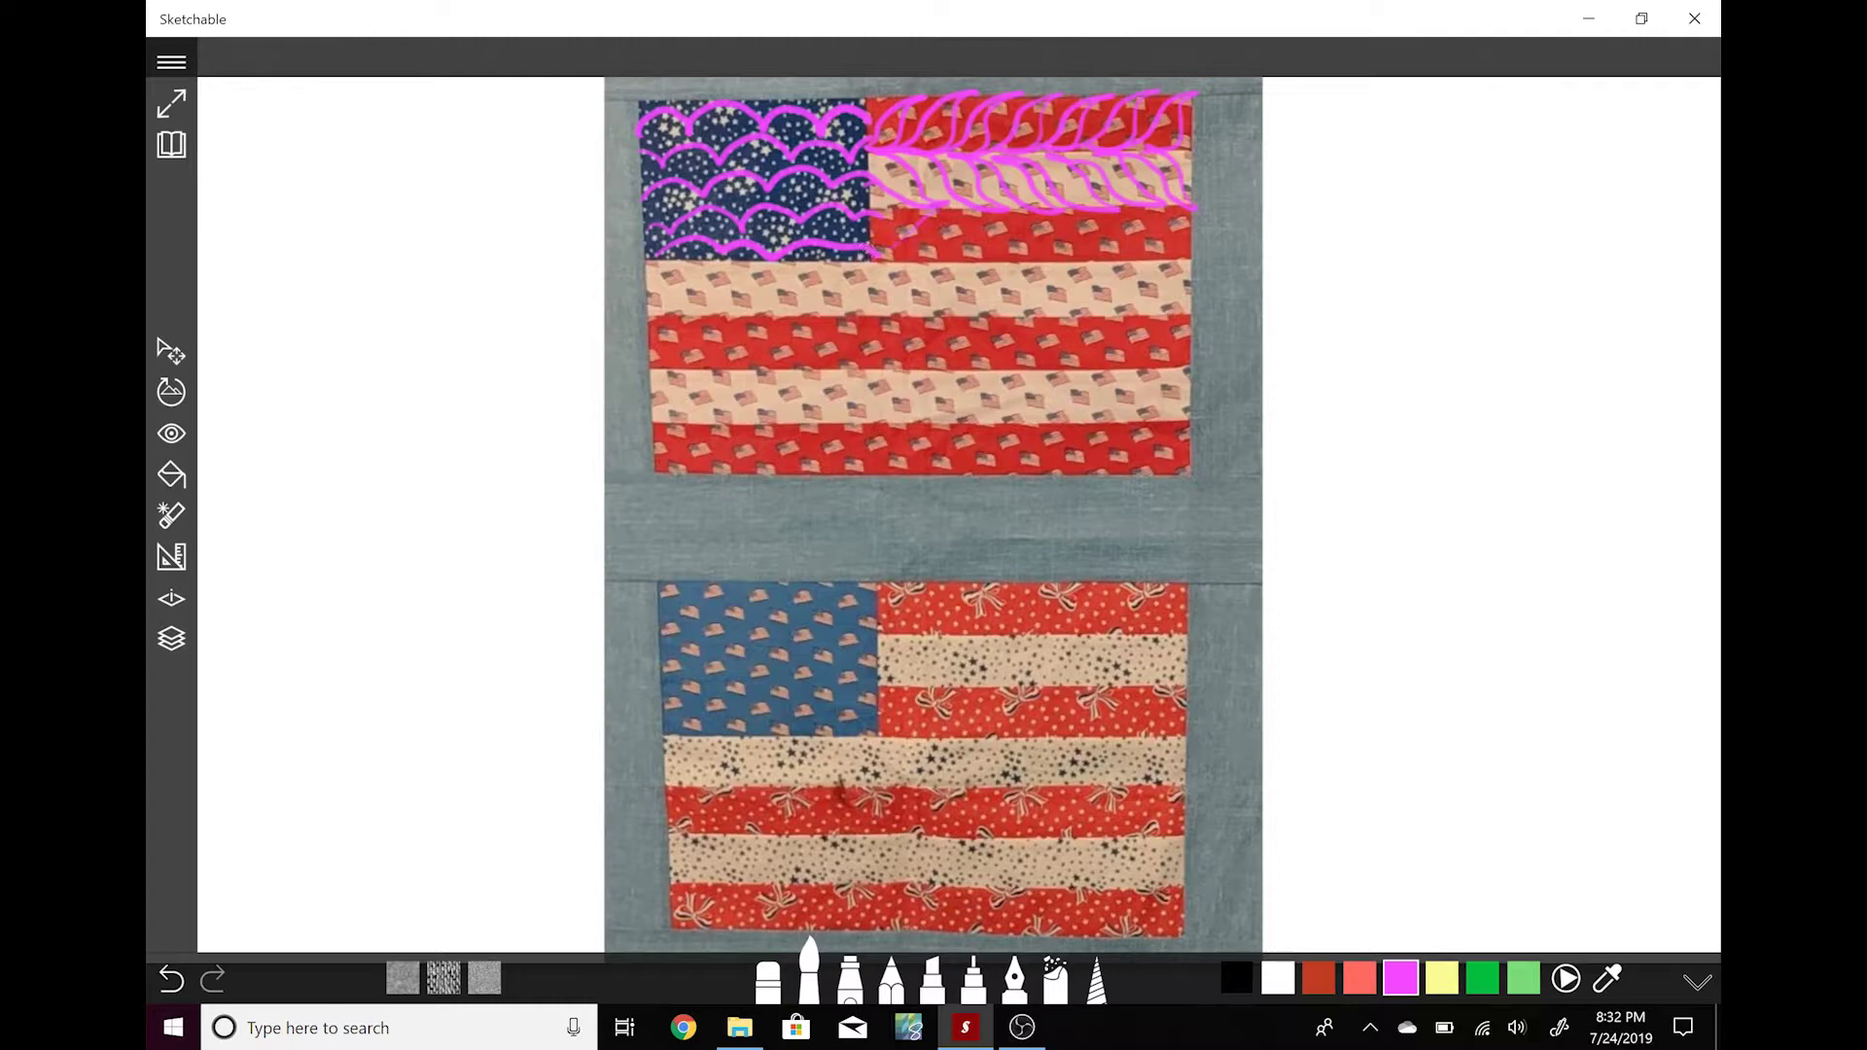
- Draw slanted feather-like curves along the upper flag's third short stripe
{"action": "mouse_move", "coordinate": [928, 222]}
{"action": "left_mouse_down"}
{"action": "mouse_move", "coordinate": [886, 250]}
{"action": "mouse_move", "coordinate": [915, 251]}
{"action": "mouse_move", "coordinate": [891, 260]}
{"action": "mouse_move", "coordinate": [1007, 209]}
{"action": "mouse_move", "coordinate": [924, 264]}
{"action": "left_mouse_up"}
{"action": "mouse_move", "coordinate": [926, 265]}
{"action": "left_mouse_down"}
{"action": "mouse_move", "coordinate": [1002, 235]}
{"action": "mouse_move", "coordinate": [978, 263]}
{"action": "left_mouse_up"}
{"action": "left_click_drag", "start_coordinate": [1039, 235], "coordinate": [1011, 263]}
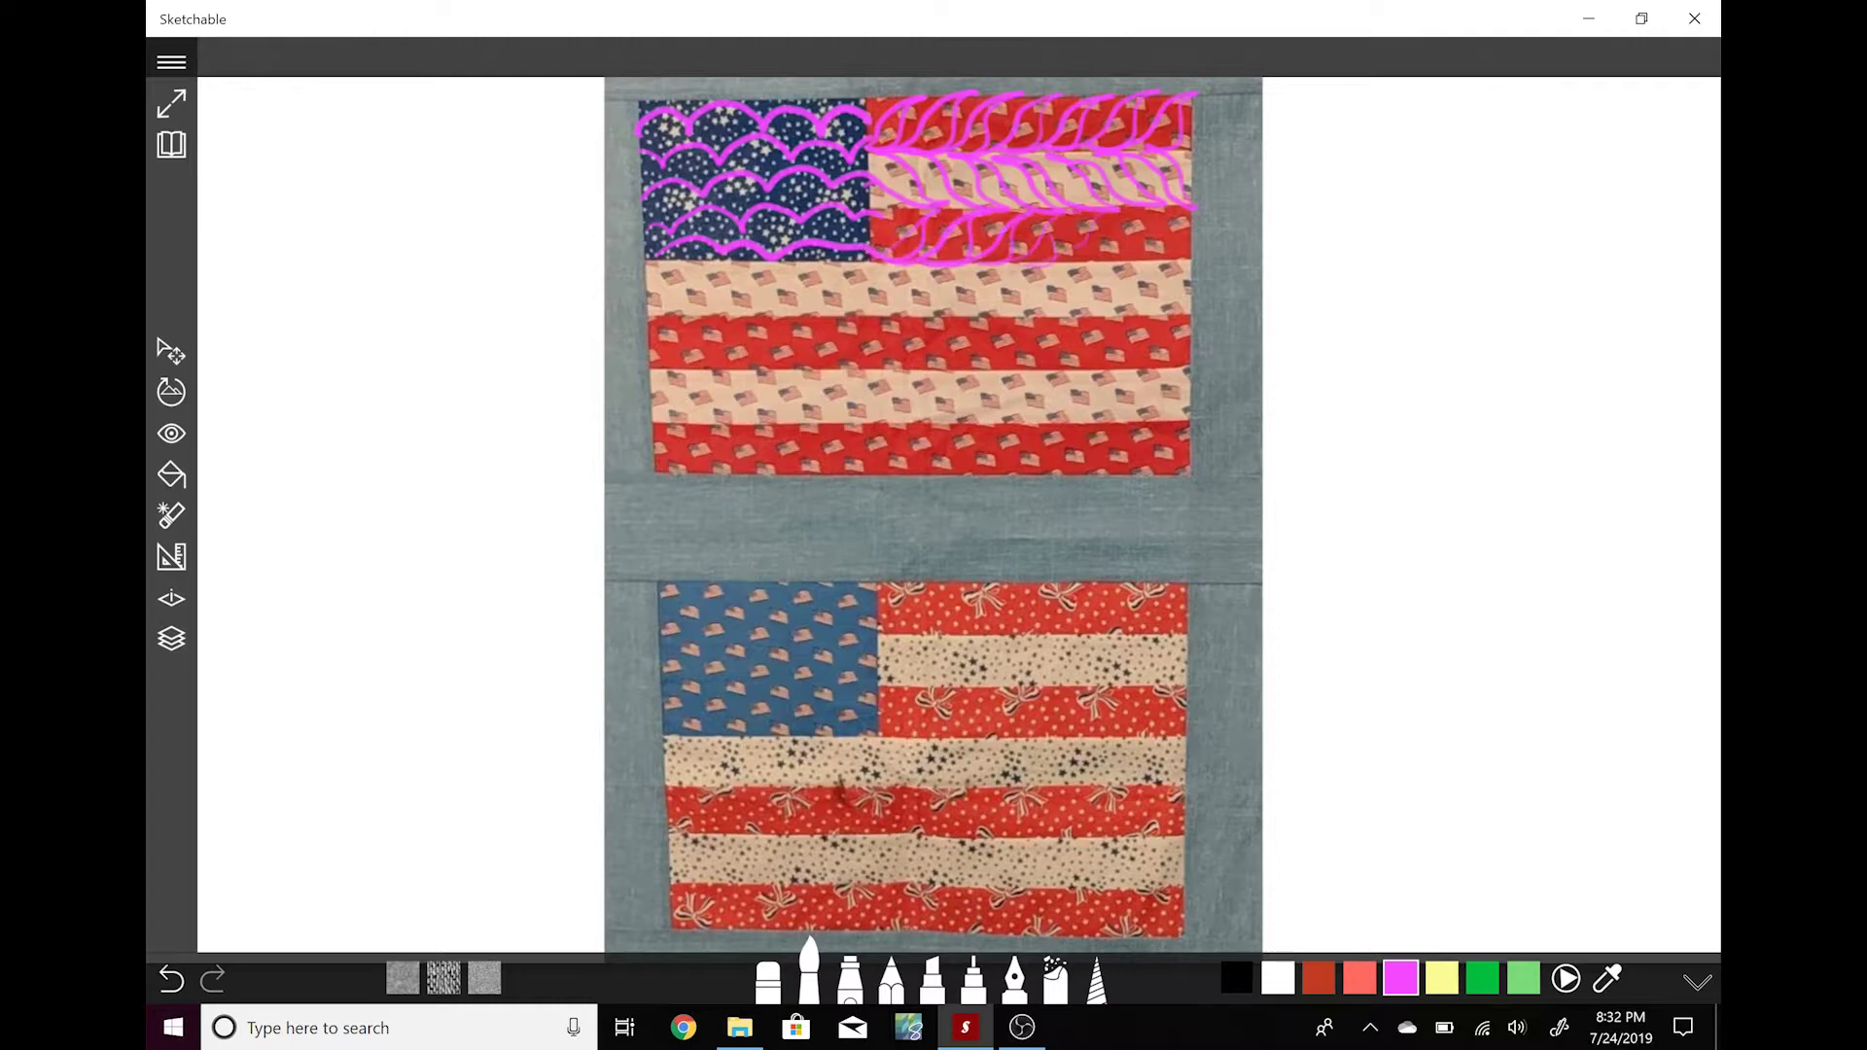
{"action": "mouse_move", "coordinate": [1121, 211]}
{"action": "left_mouse_down"}
{"action": "mouse_move", "coordinate": [1091, 259]}
{"action": "mouse_move", "coordinate": [1114, 245]}
{"action": "left_mouse_up"}
{"action": "left_click_drag", "start_coordinate": [1111, 249], "coordinate": [1058, 265]}
{"action": "mouse_move", "coordinate": [1143, 214]}
{"action": "left_mouse_down"}
{"action": "mouse_move", "coordinate": [1195, 206]}
{"action": "mouse_move", "coordinate": [1152, 264]}
{"action": "left_mouse_up"}
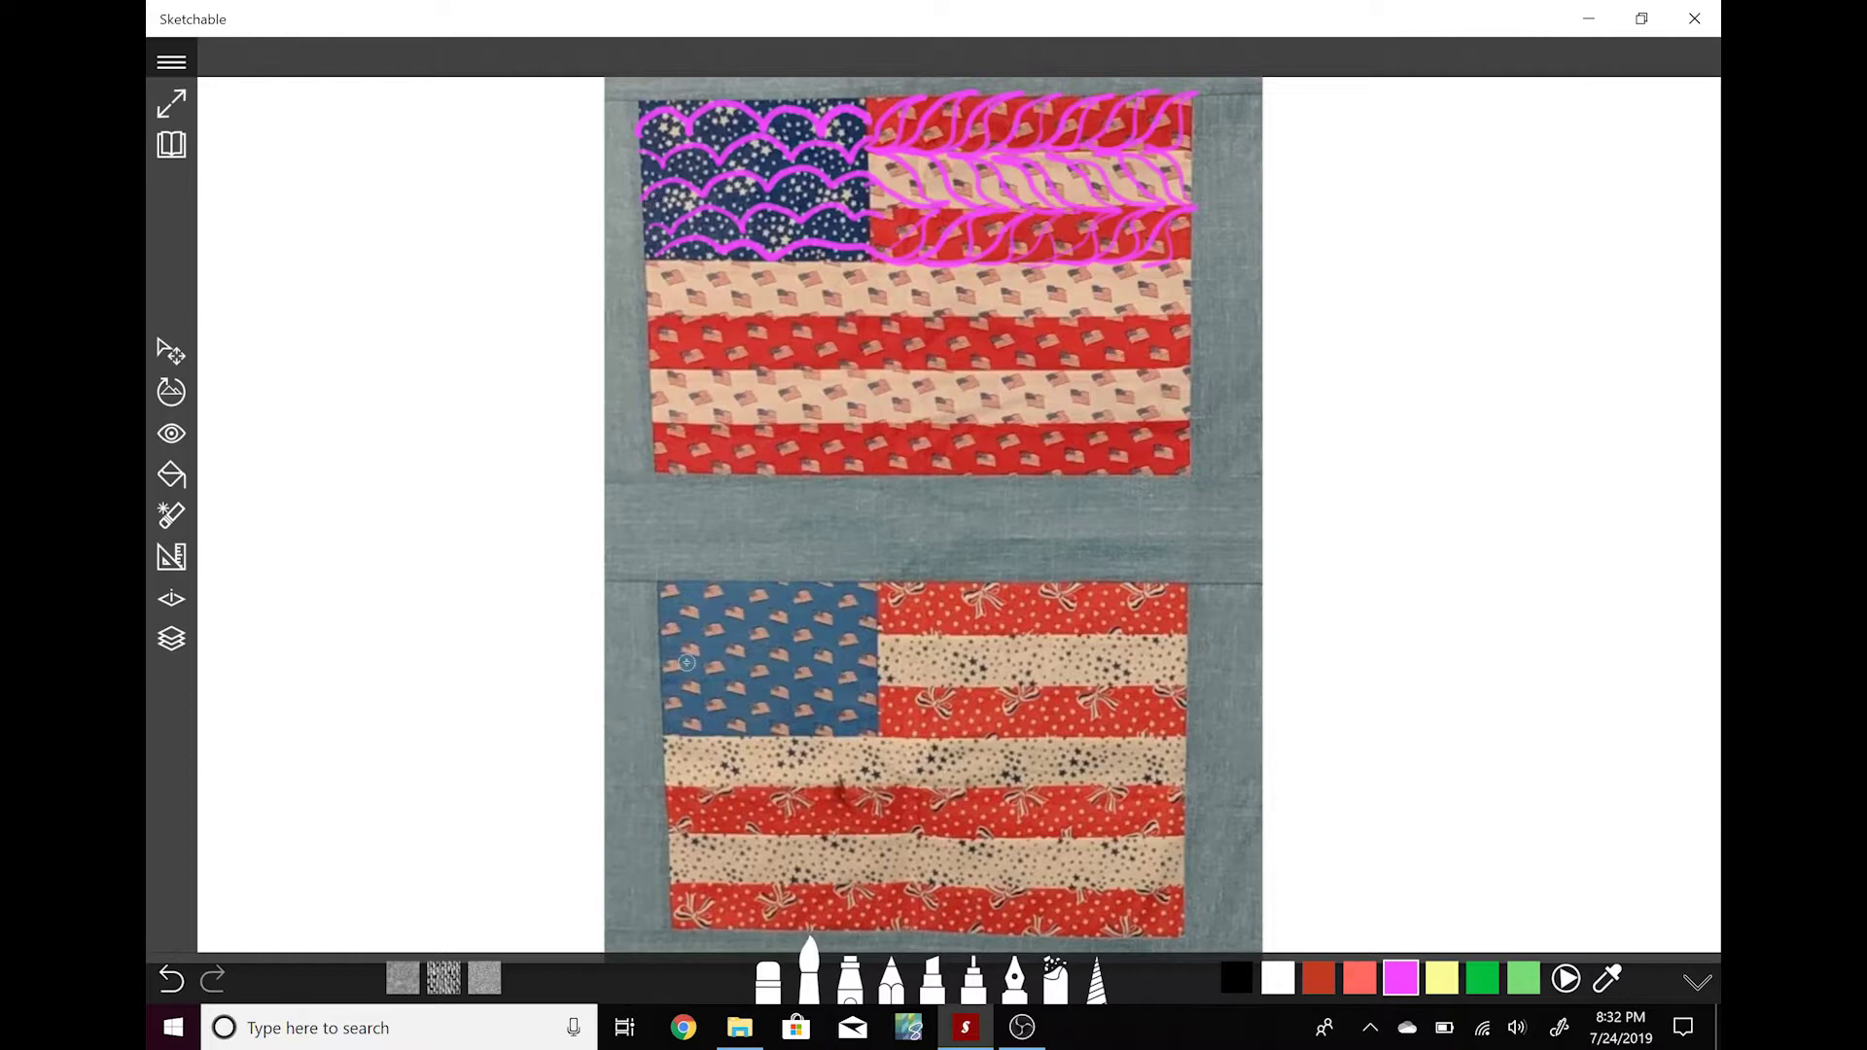
- Draw parallel diagonal lines across the lower flag's blue canton
{"action": "left_click_drag", "start_coordinate": [659, 636], "coordinate": [707, 584]}
{"action": "left_click_drag", "start_coordinate": [667, 658], "coordinate": [750, 581]}
{"action": "left_click_drag", "start_coordinate": [670, 704], "coordinate": [799, 585]}
{"action": "left_click_drag", "start_coordinate": [692, 729], "coordinate": [862, 591]}
{"action": "left_click_drag", "start_coordinate": [765, 726], "coordinate": [845, 655]}
{"action": "left_click_drag", "start_coordinate": [818, 724], "coordinate": [865, 687]}
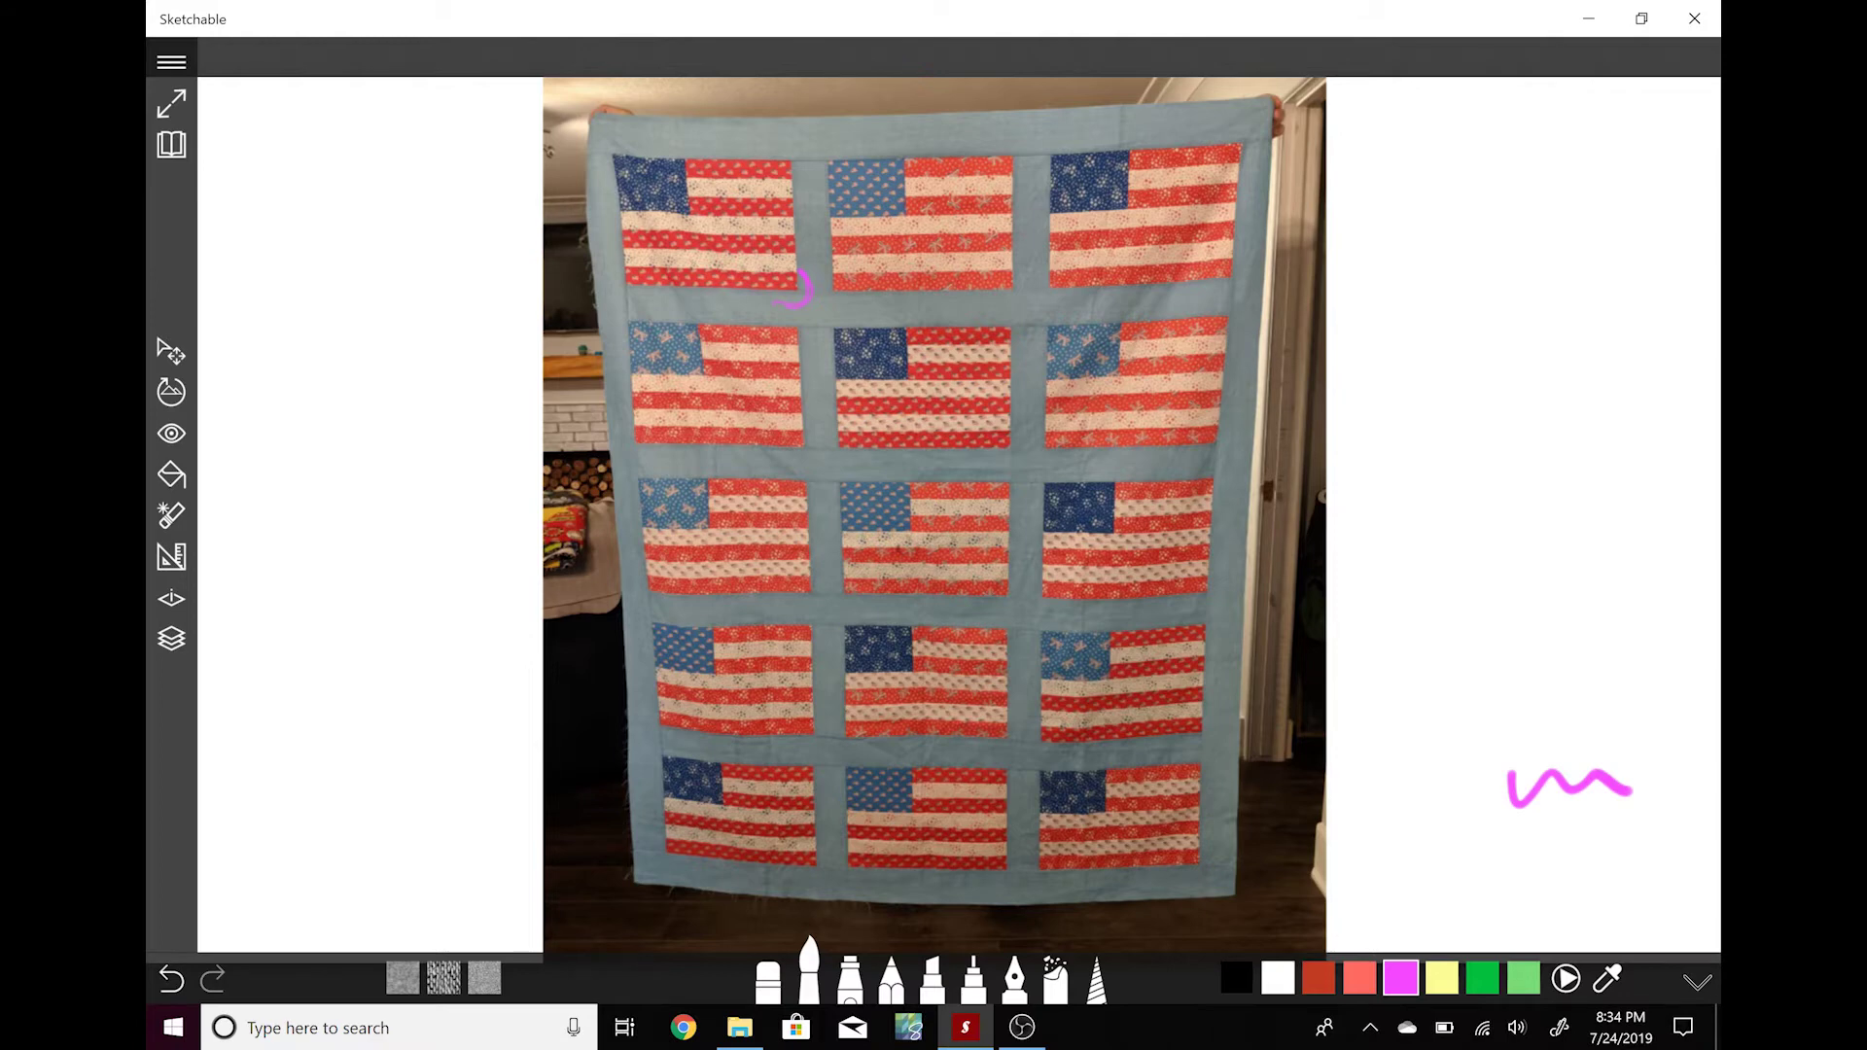
- Undo the small mark beside the quilt's first flag and draw a meandering stipple line in the blank area beside the full quilt photo
{"action": "key", "text": "ctrl+z"}
{"action": "mouse_move", "coordinate": [1342, 553]}
{"action": "left_mouse_down"}
{"action": "mouse_move", "coordinate": [1359, 590]}
{"action": "mouse_move", "coordinate": [1402, 565]}
{"action": "mouse_move", "coordinate": [1431, 610]}
{"action": "mouse_move", "coordinate": [1367, 659]}
{"action": "mouse_move", "coordinate": [1381, 698]}
{"action": "mouse_move", "coordinate": [1413, 700]}
{"action": "mouse_move", "coordinate": [1421, 676]}
{"action": "mouse_move", "coordinate": [1480, 689]}
{"action": "mouse_move", "coordinate": [1522, 656]}
{"action": "mouse_move", "coordinate": [1524, 597]}
{"action": "mouse_move", "coordinate": [1486, 533]}
{"action": "mouse_move", "coordinate": [1429, 533]}
{"action": "mouse_move", "coordinate": [1369, 464]}
{"action": "mouse_move", "coordinate": [1517, 462]}
{"action": "mouse_move", "coordinate": [1508, 495]}
{"action": "mouse_move", "coordinate": [1572, 497]}
{"action": "mouse_move", "coordinate": [1612, 589]}
{"action": "mouse_move", "coordinate": [1558, 631]}
{"action": "mouse_move", "coordinate": [1587, 671]}
{"action": "left_mouse_up"}
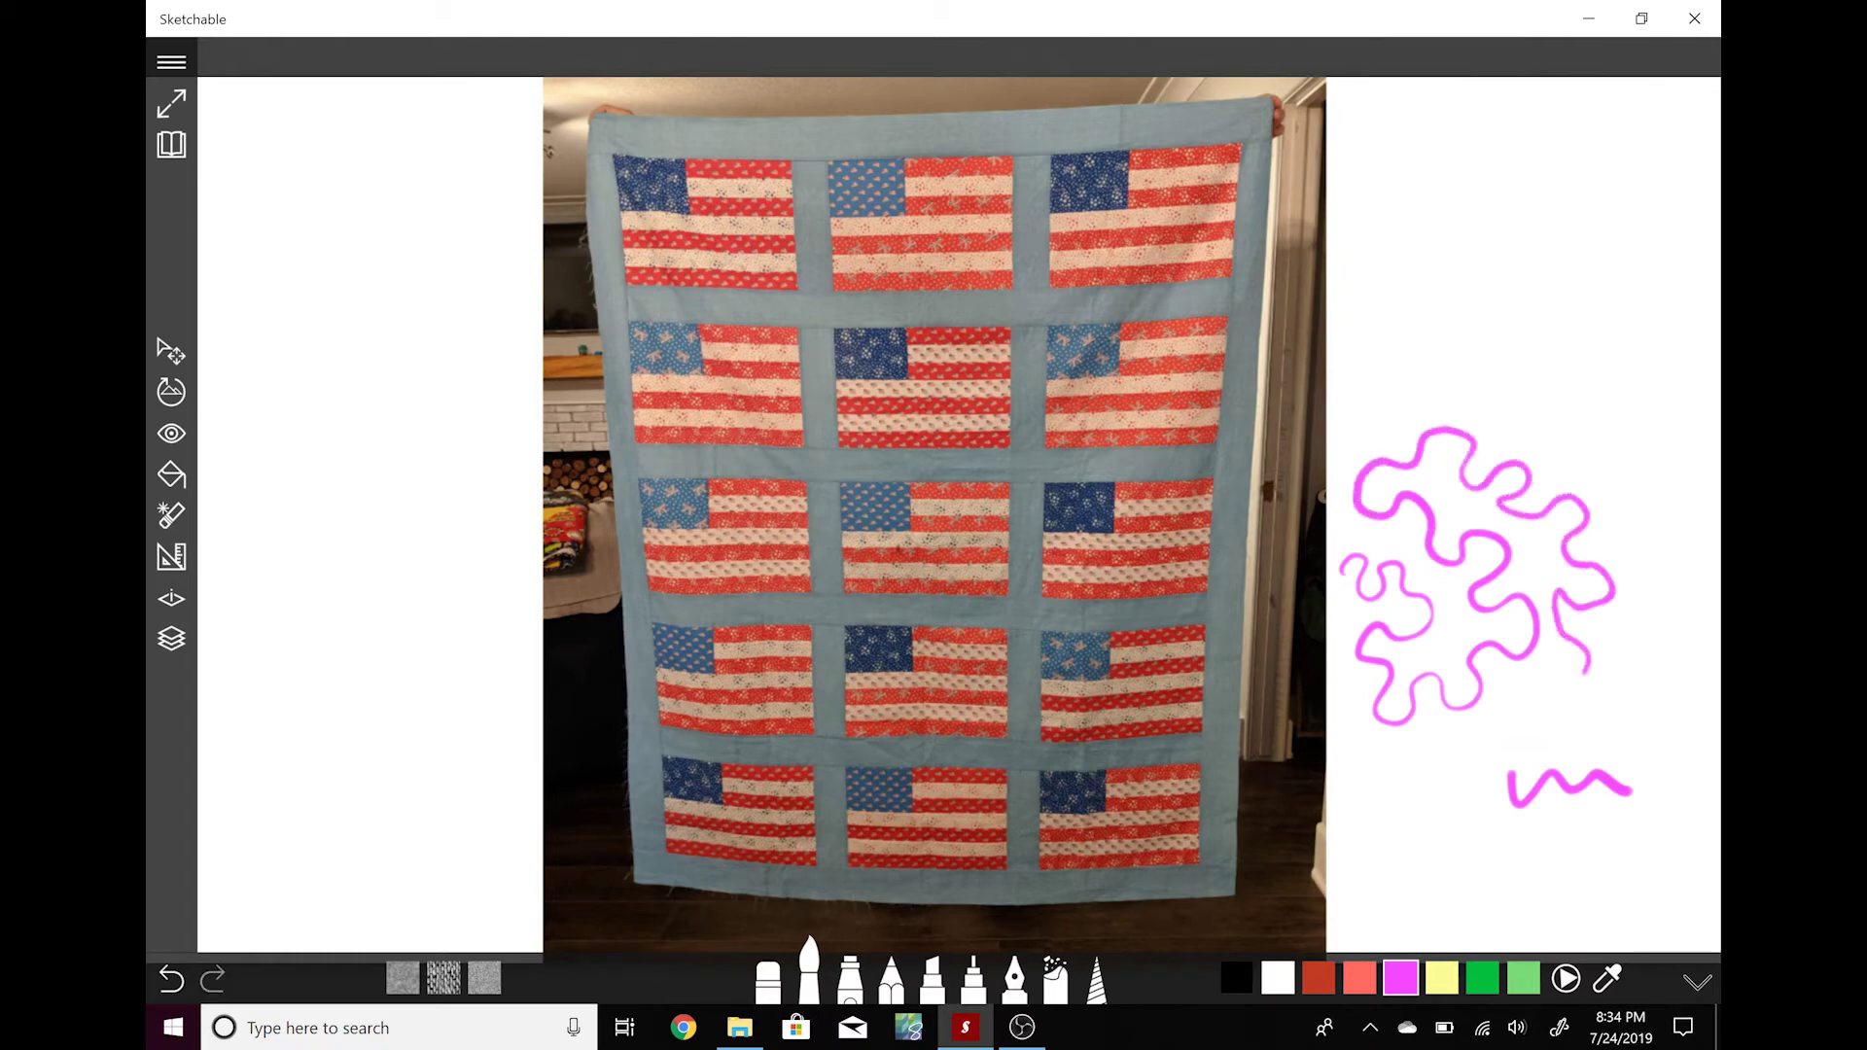